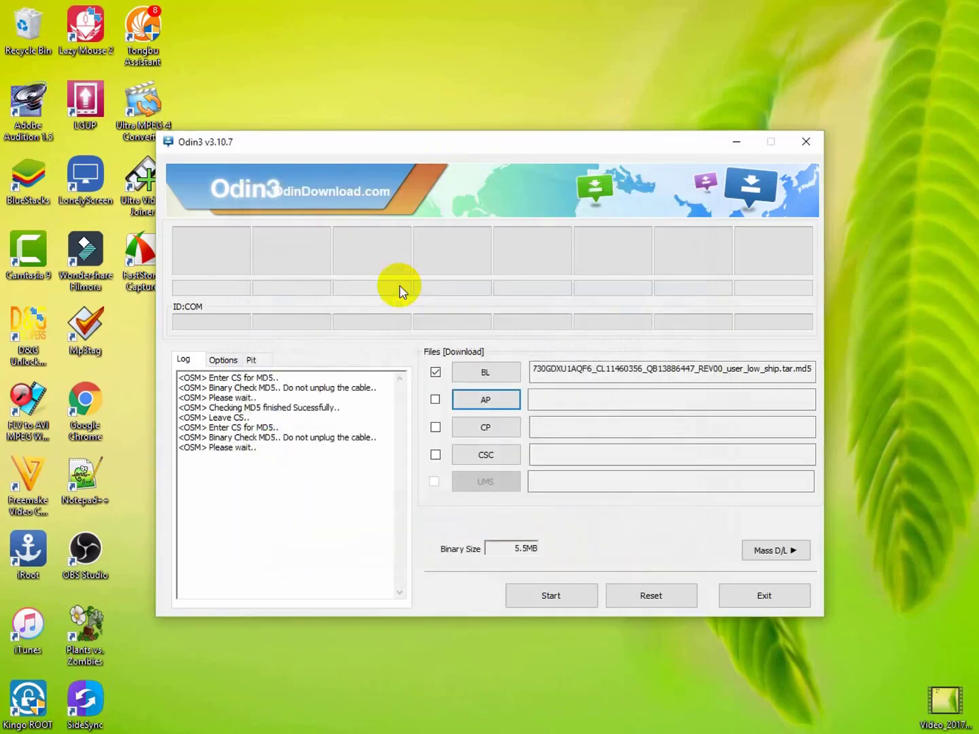
pyautogui.rightClick(428, 70)
pyautogui.click(465, 113)
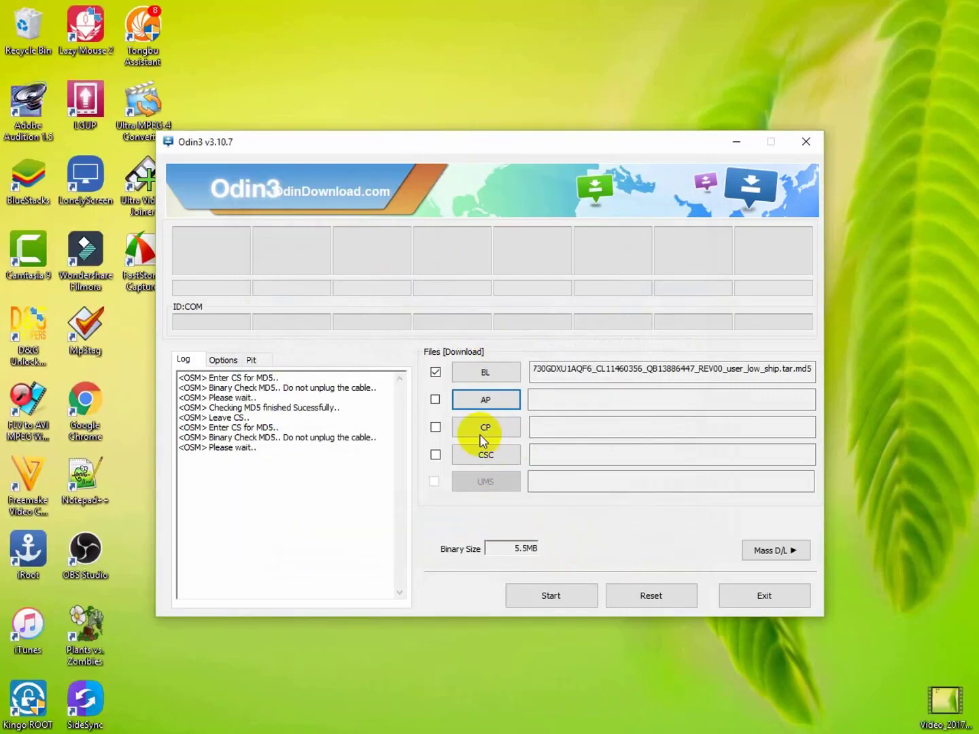
pyautogui.moveTo(446, 152); pyautogui.dragTo(423, 100)
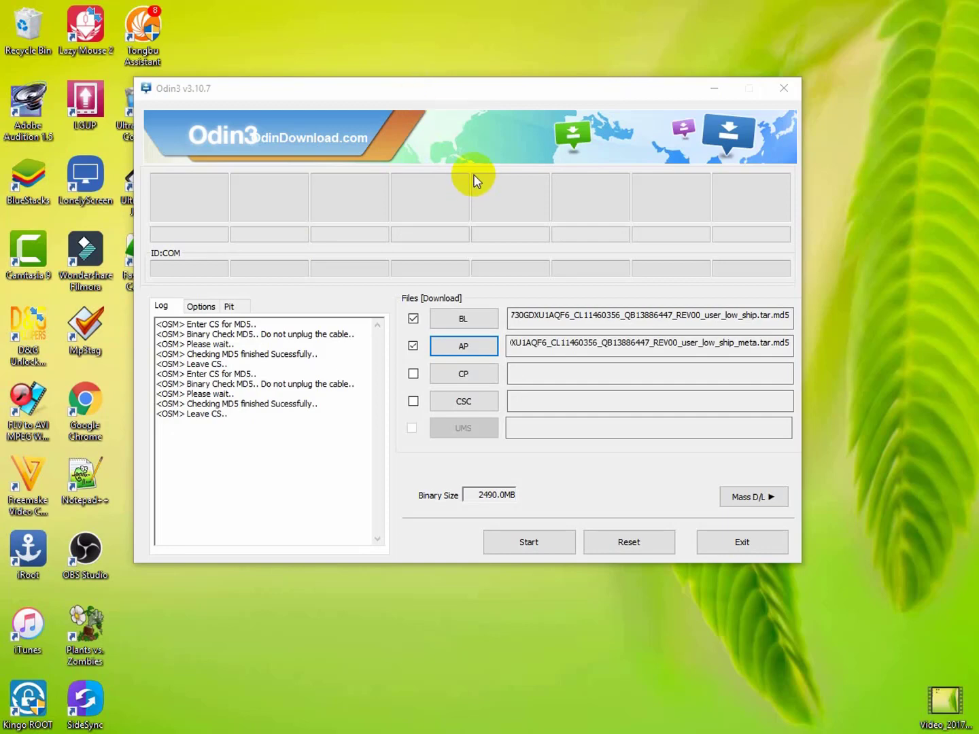
# - Load the CSC_OLB_J730GOLB1AQF6 firmware file into the CSC slot and start flashing the connected device
pyautogui.click(468, 402)
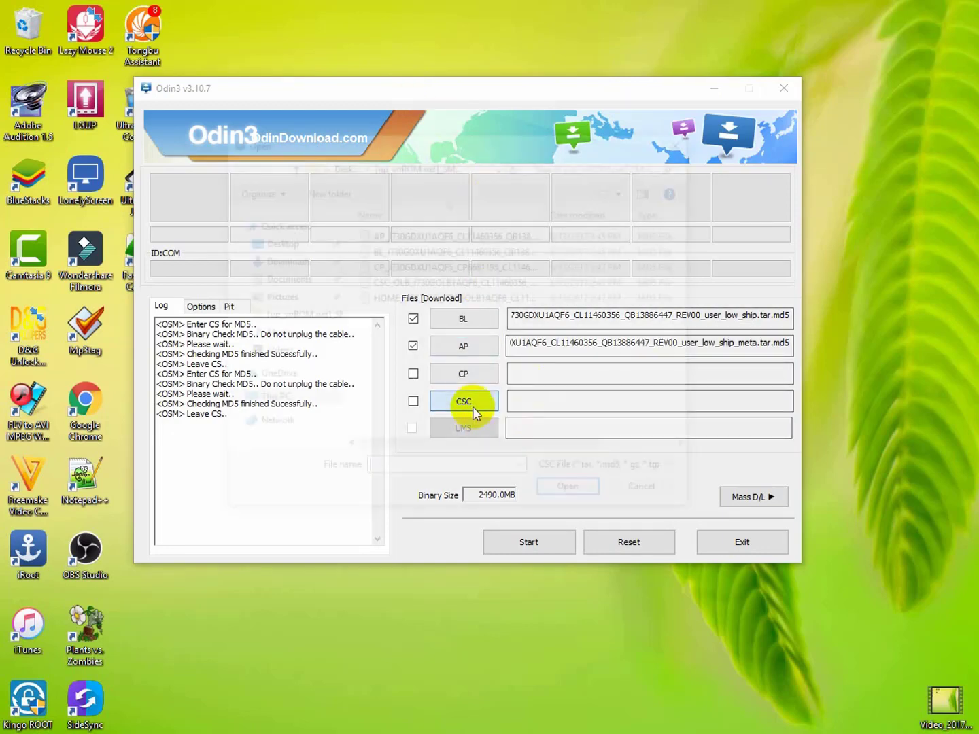
pyautogui.doubleClick(392, 297)
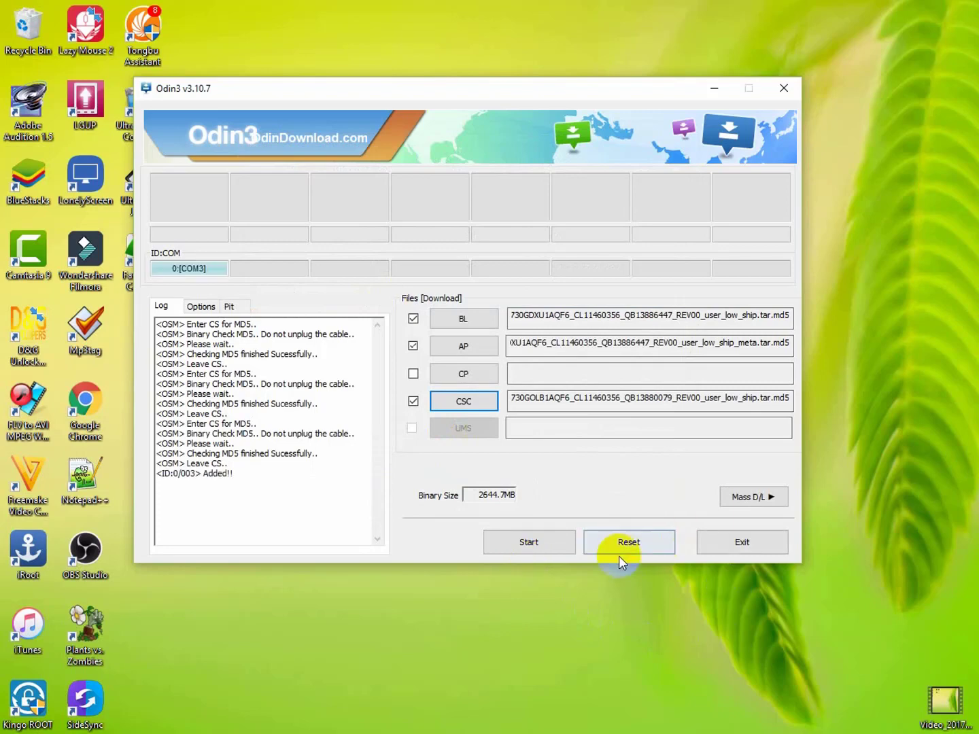
pyautogui.click(541, 539)
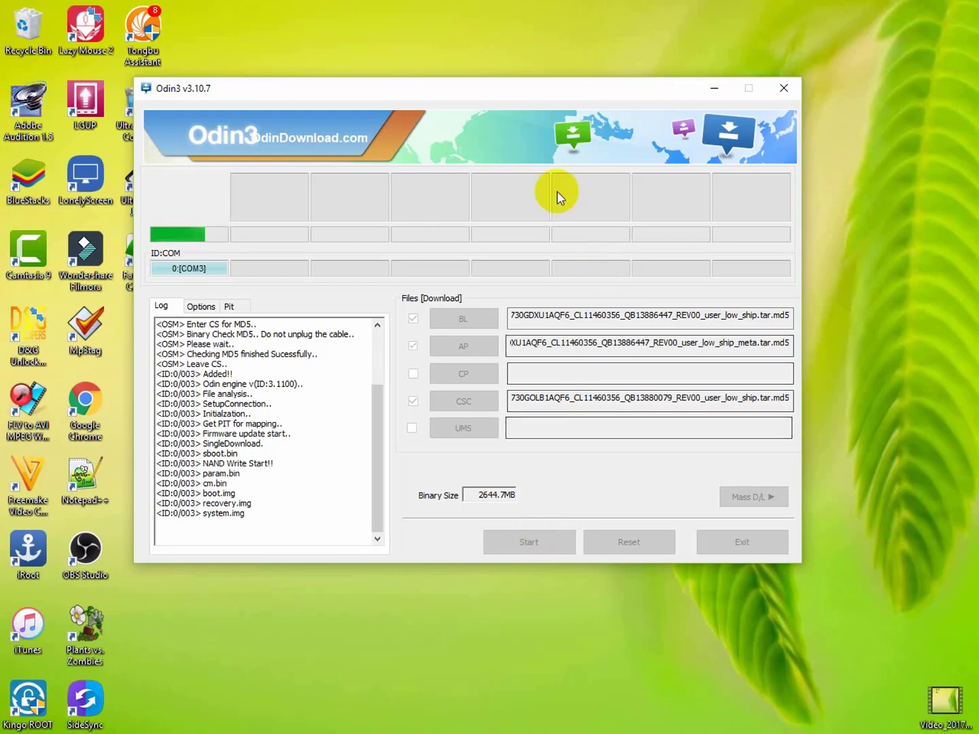
# - Close the Odin3 v3.10.7 window
pyautogui.moveTo(193, 90); pyautogui.dragTo(259, 44)
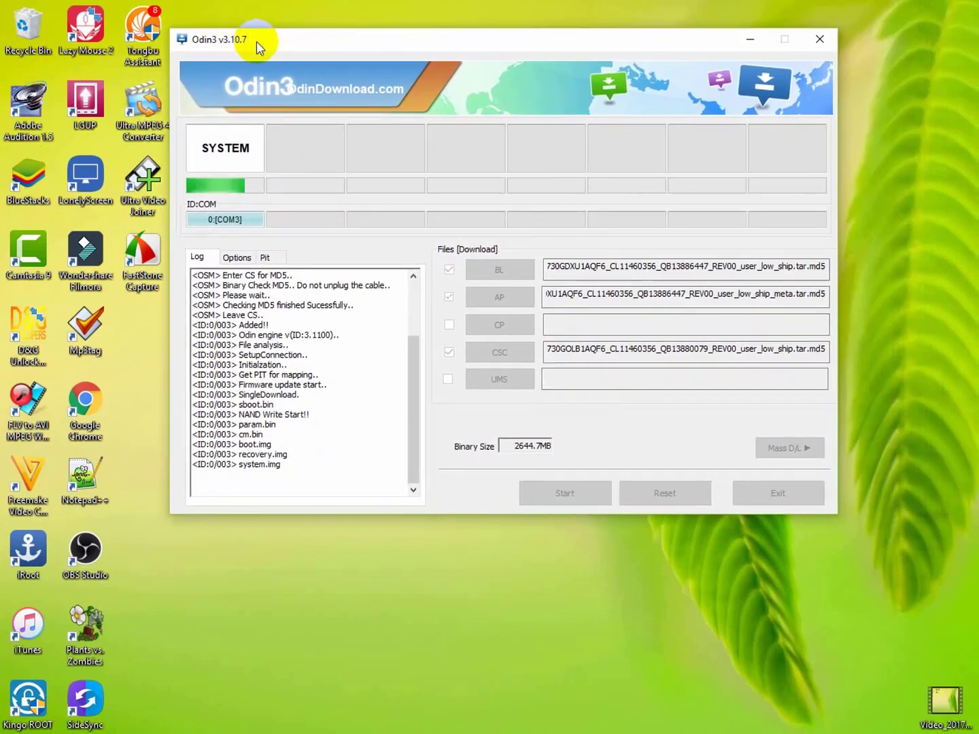
pyautogui.moveTo(320, 39); pyautogui.dragTo(265, 51)
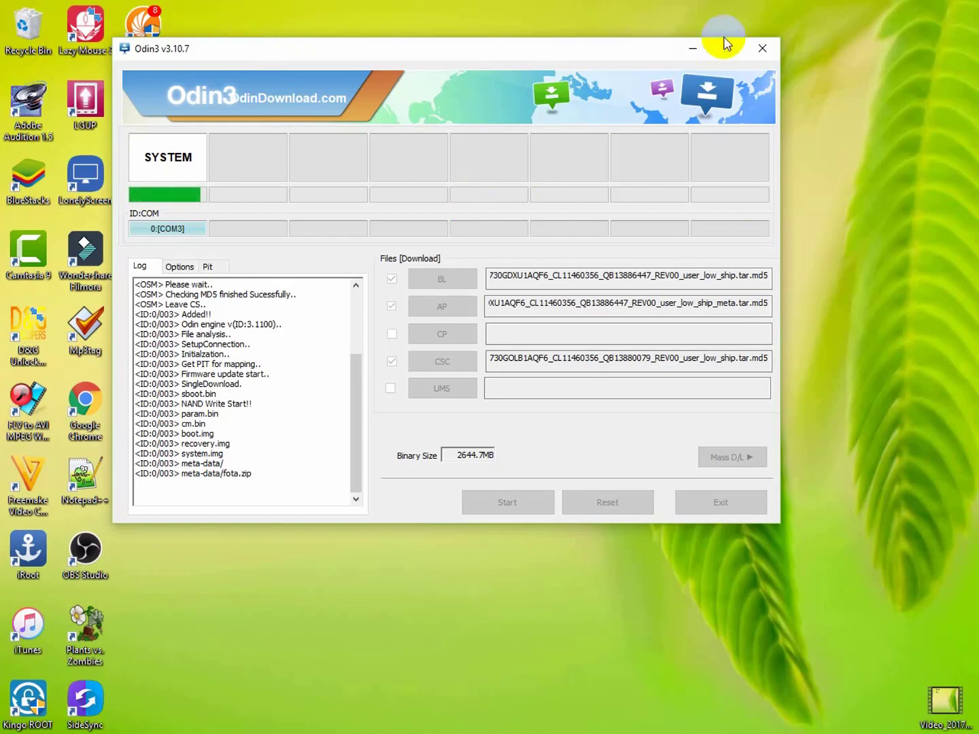
pyautogui.click(761, 48)
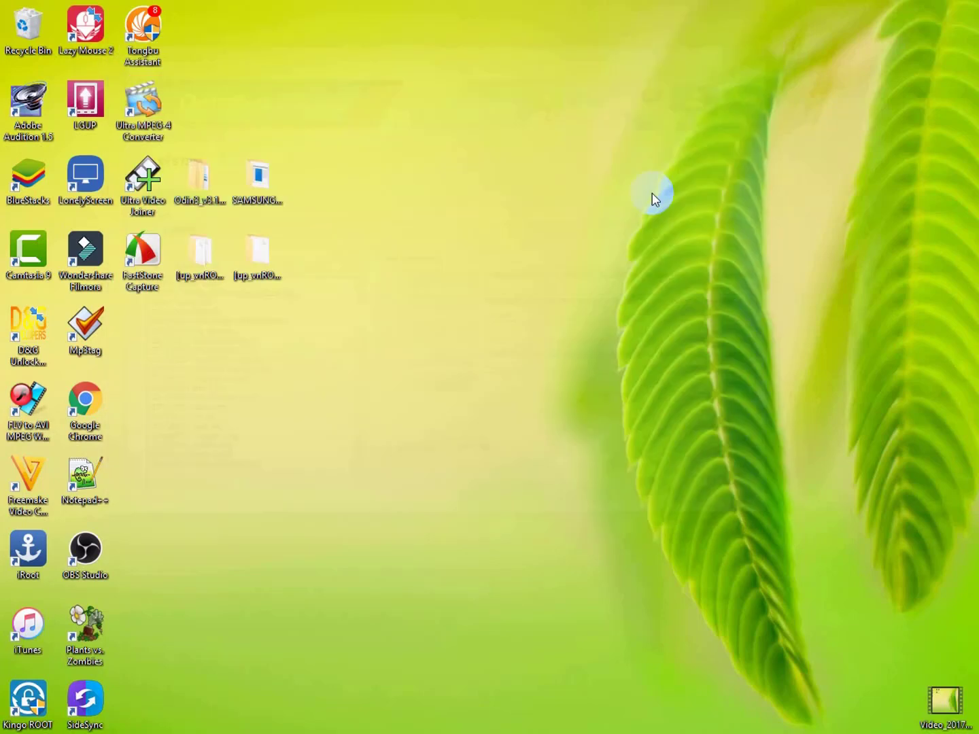
pyautogui.rightClick(318, 157)
pyautogui.click(360, 202)
pyautogui.rightClick(378, 140)
pyautogui.click(416, 187)
pyautogui.rightClick(397, 140)
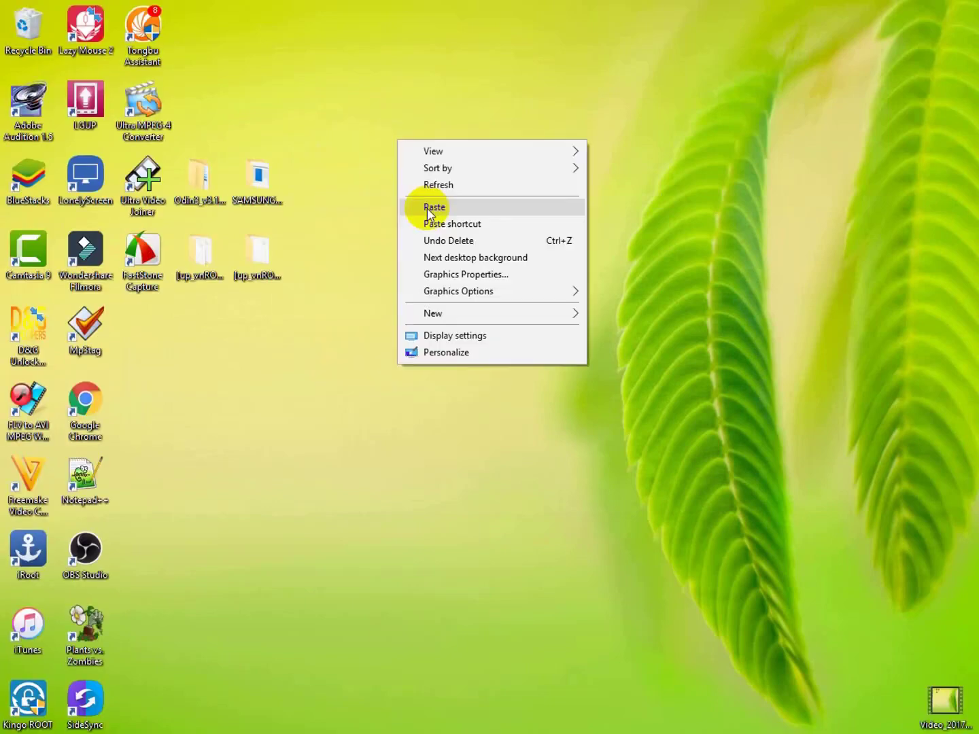
pyautogui.click(428, 185)
pyautogui.rightClick(390, 148)
pyautogui.click(413, 190)
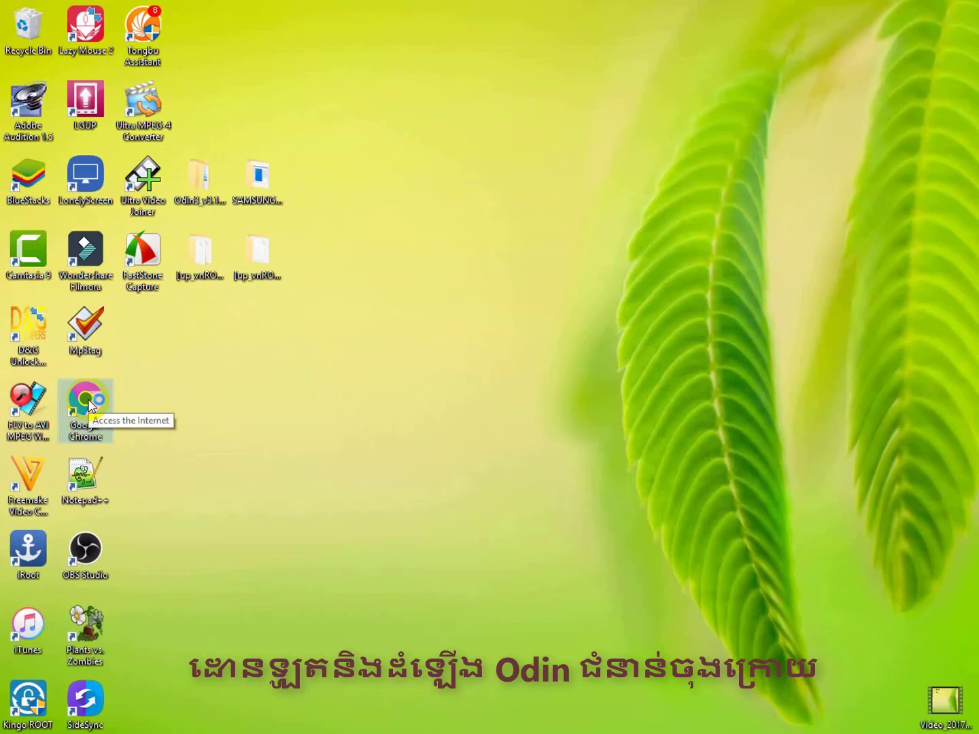
pyautogui.rightClick(208, 310)
pyautogui.click(257, 362)
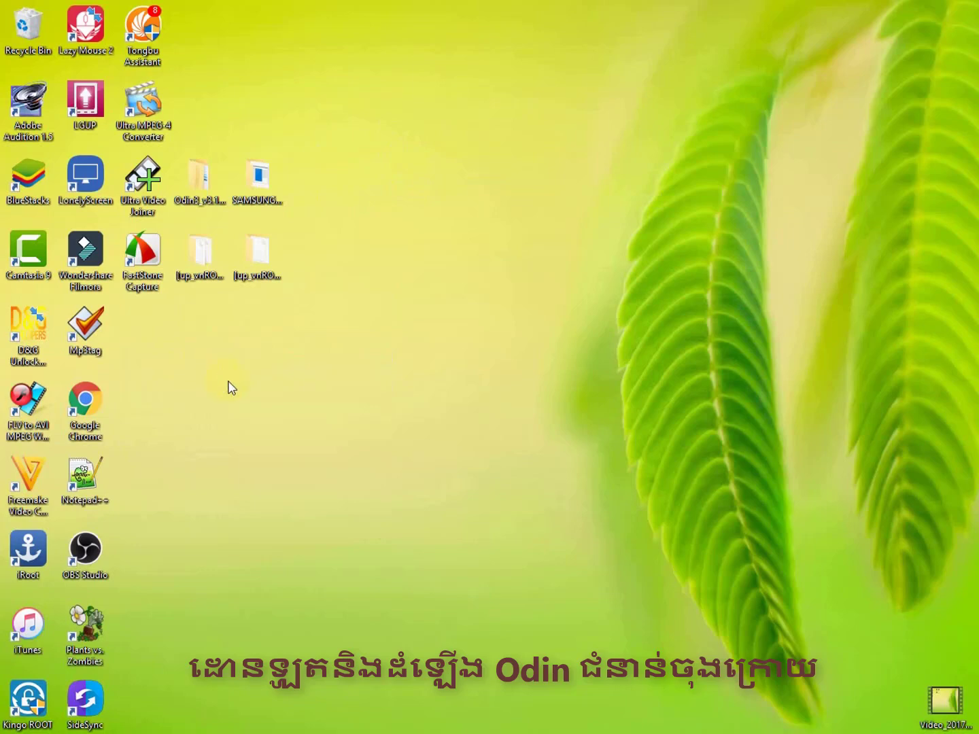
pyautogui.rightClick(257, 349)
pyautogui.click(280, 399)
pyautogui.rightClick(227, 376)
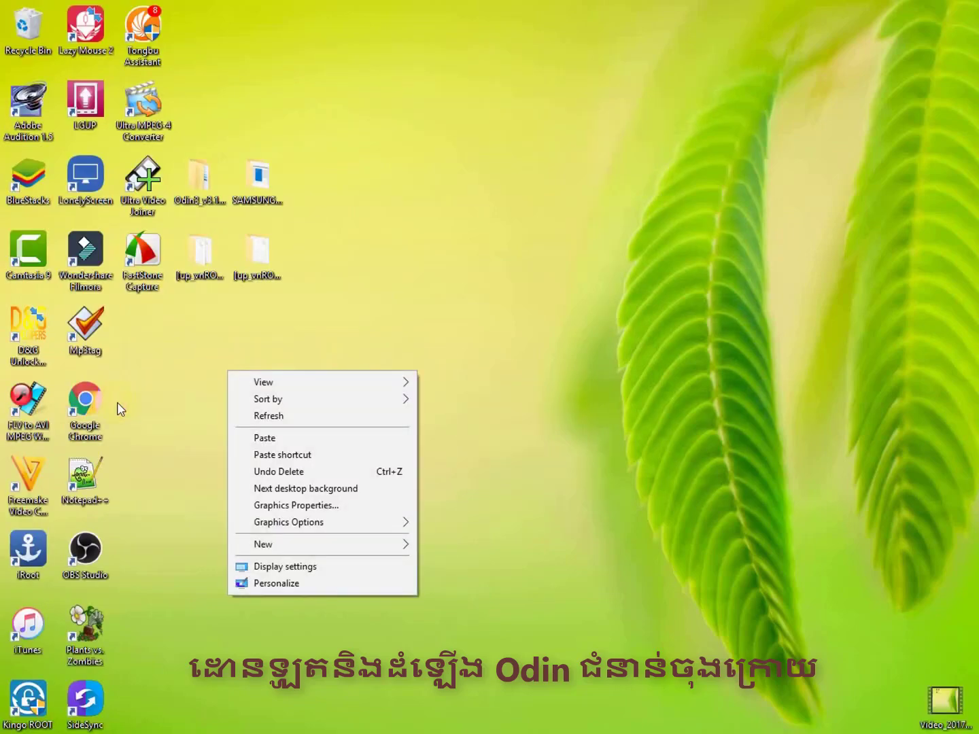
pyautogui.click(265, 416)
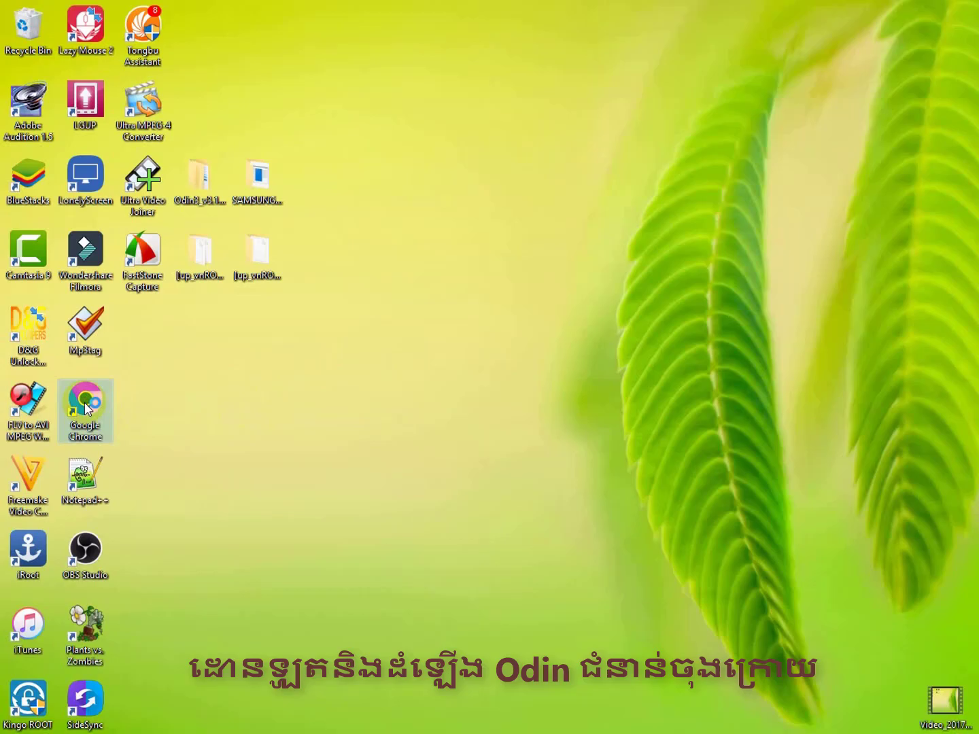
# - Open Google Chrome and try to load the site odinlownload.com
pyautogui.doubleClick(86, 407)
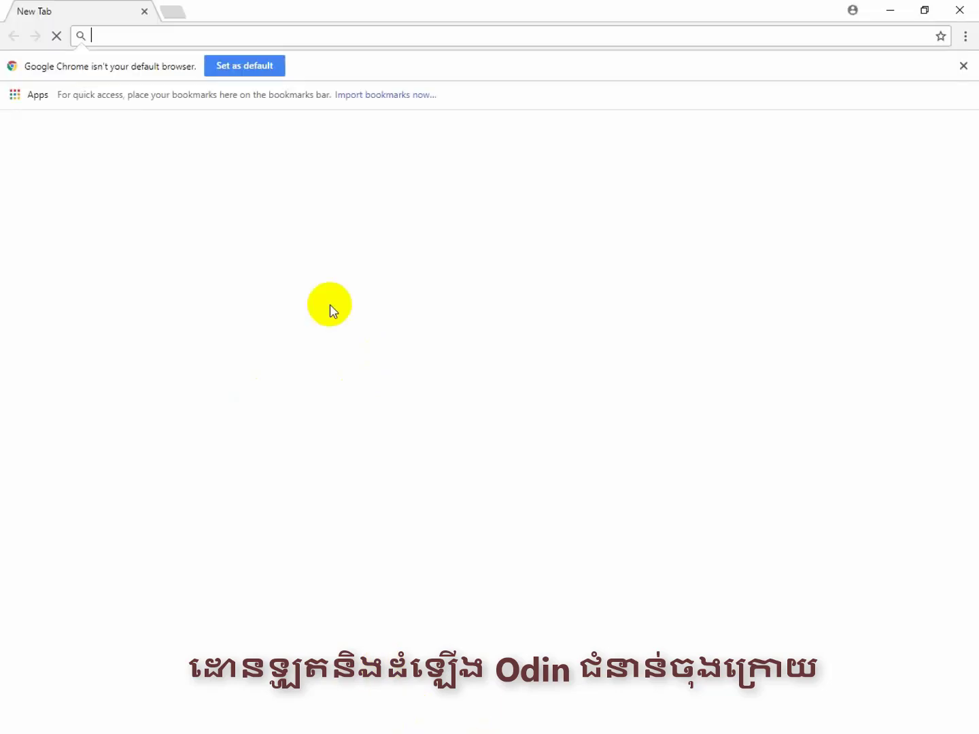
pyautogui.click(126, 36)
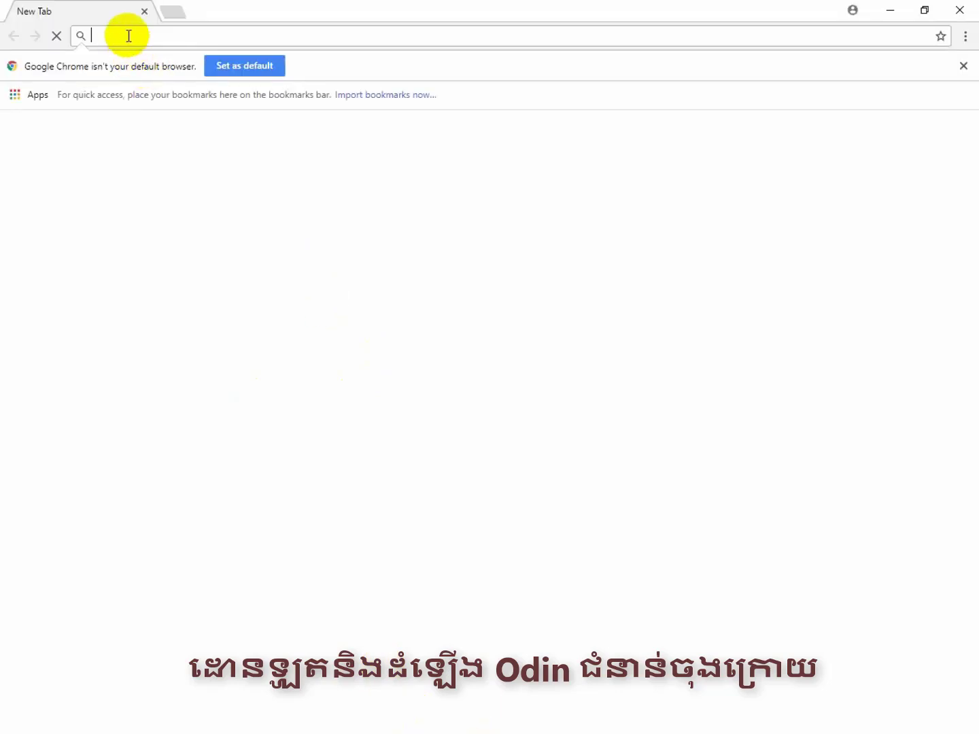
pyautogui.write('odinl')
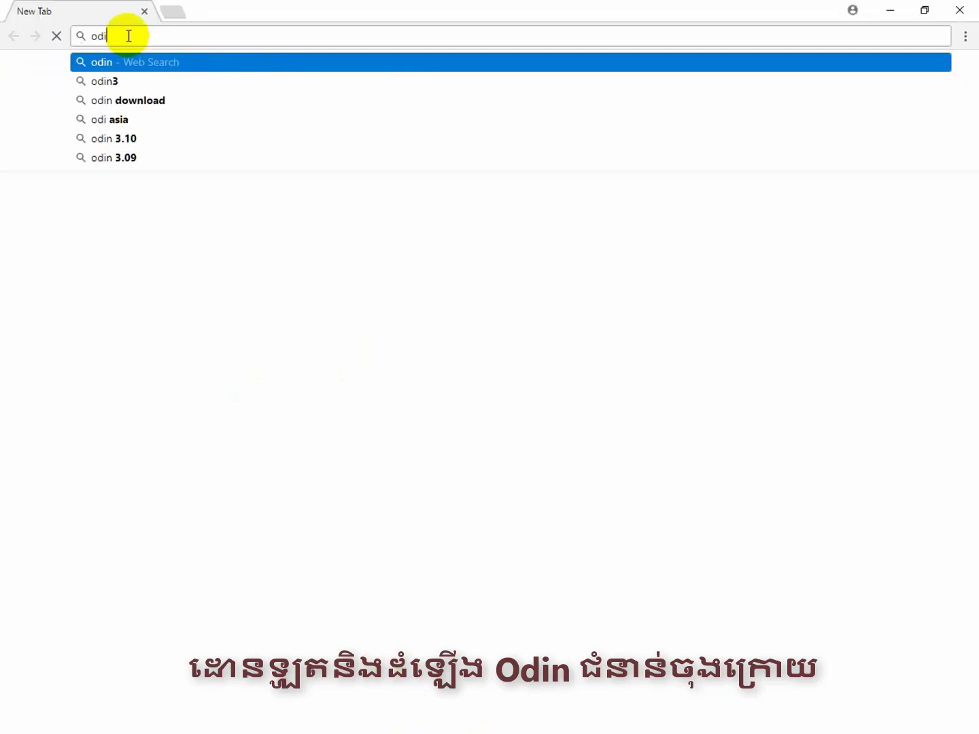
pyautogui.write('oa')
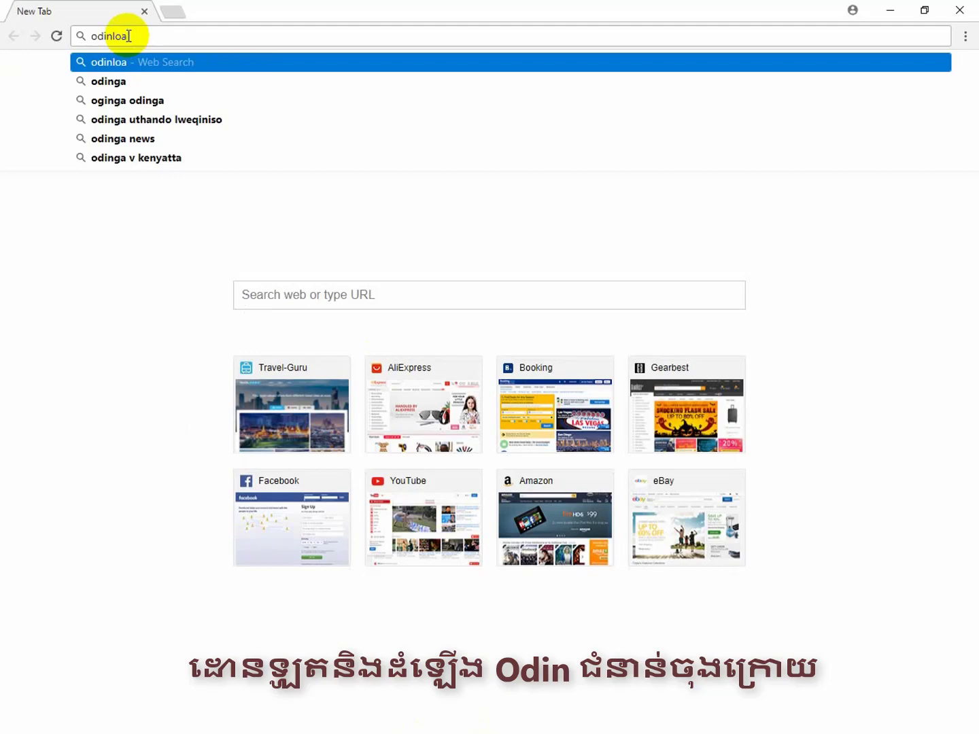
pyautogui.press('BackSpace')
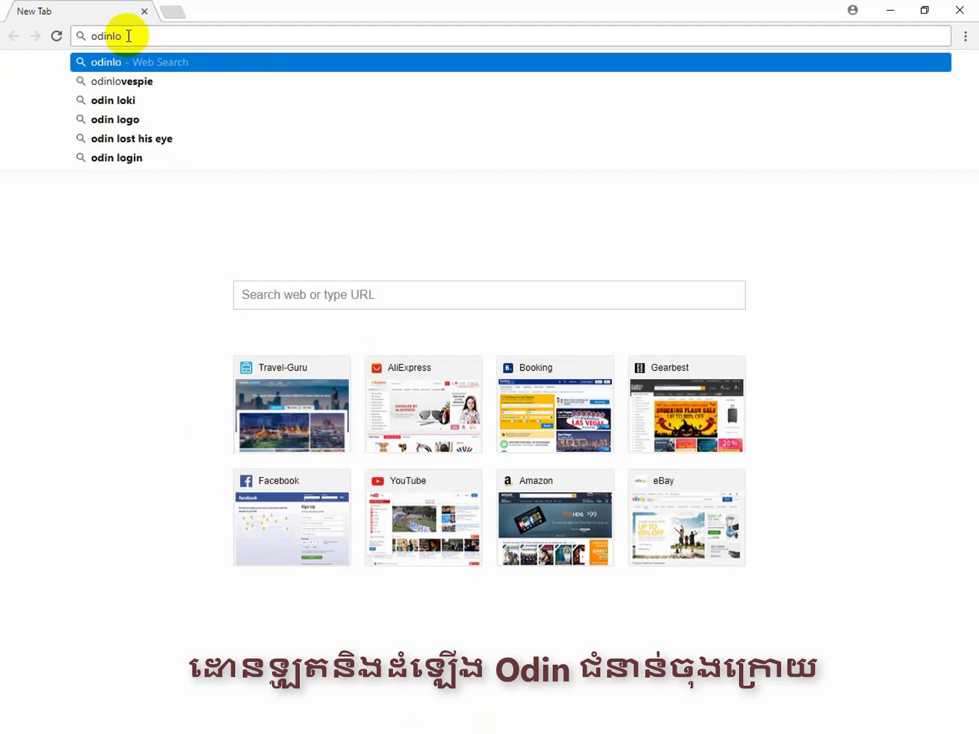
pyautogui.write('wnloa')
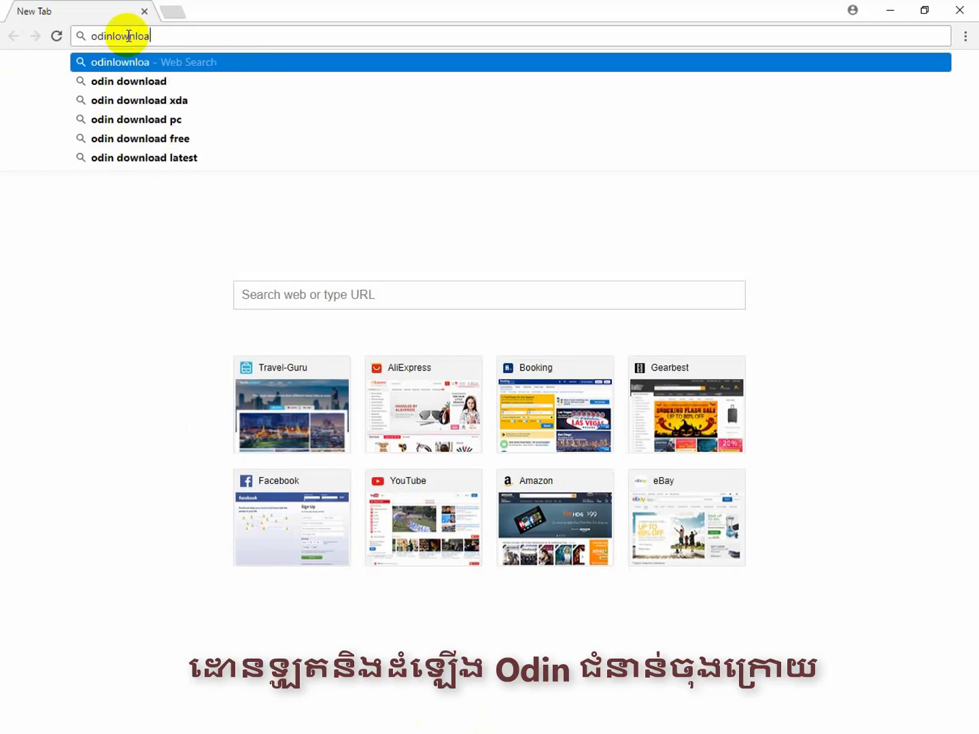
pyautogui.write('d.com')
pyautogui.press('Return')
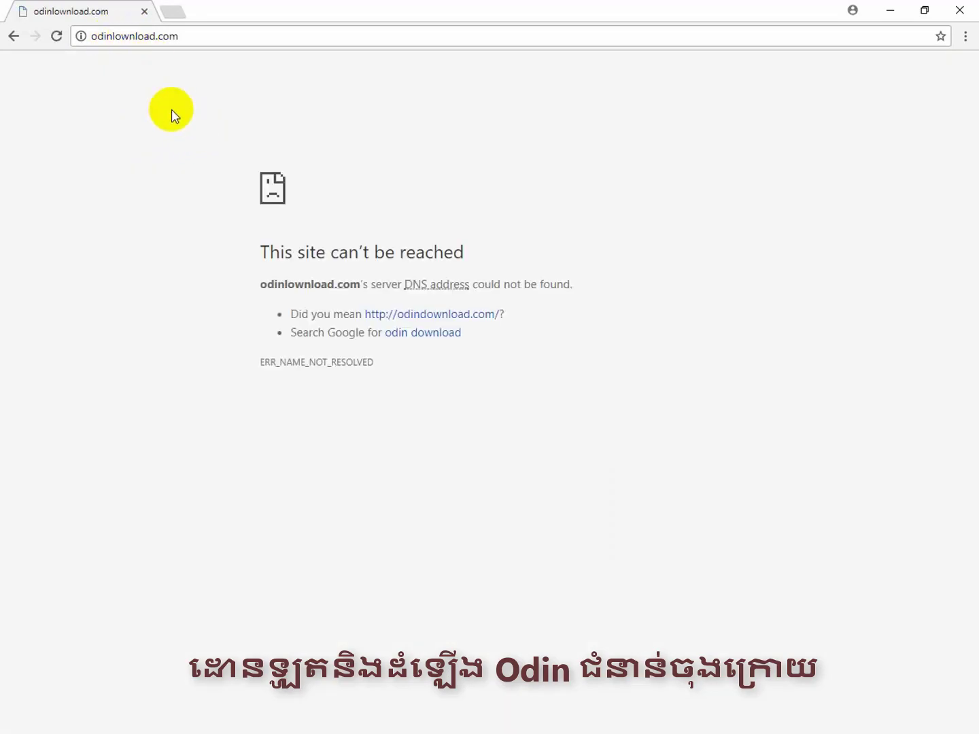
# - Search the web for "odinlownload", open the Samsung Odin 3.12.3 result from odindownload.com and keep only its tab
pyautogui.click(106, 40)
pyautogui.click(114, 37)
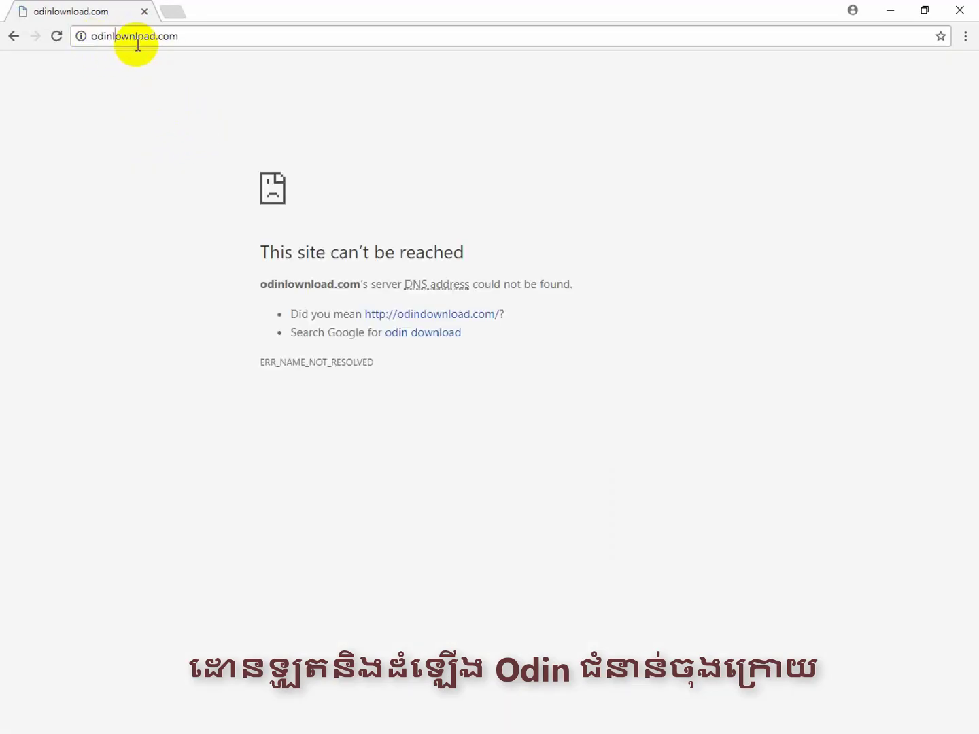
pyautogui.moveTo(156, 39); pyautogui.dragTo(311, 39)
pyautogui.press('BackSpace')
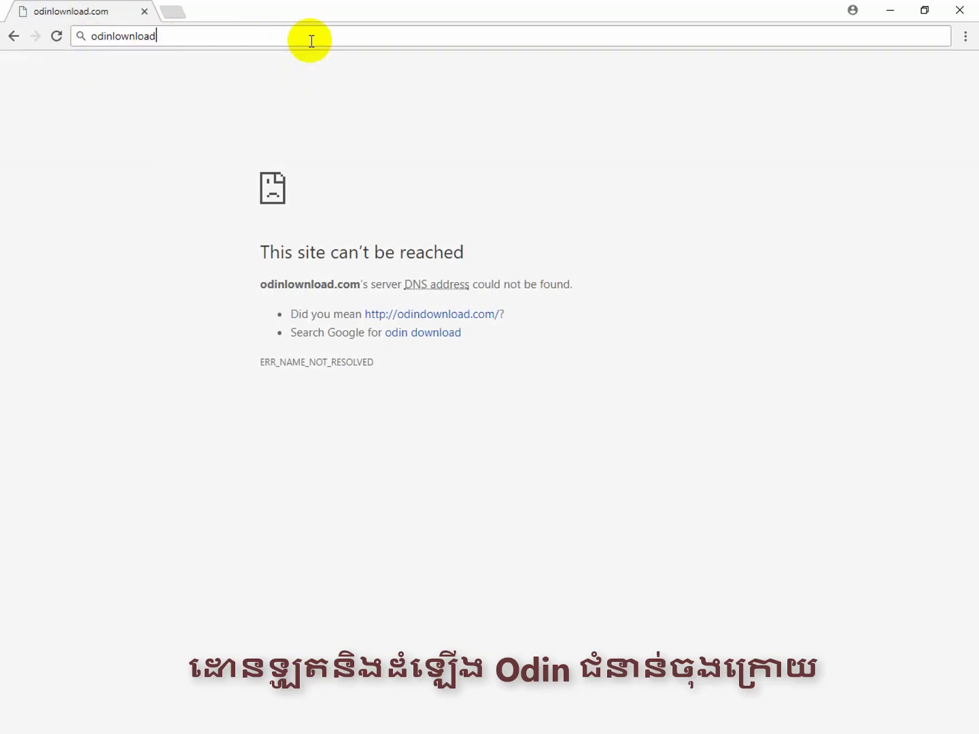
pyautogui.press('Return')
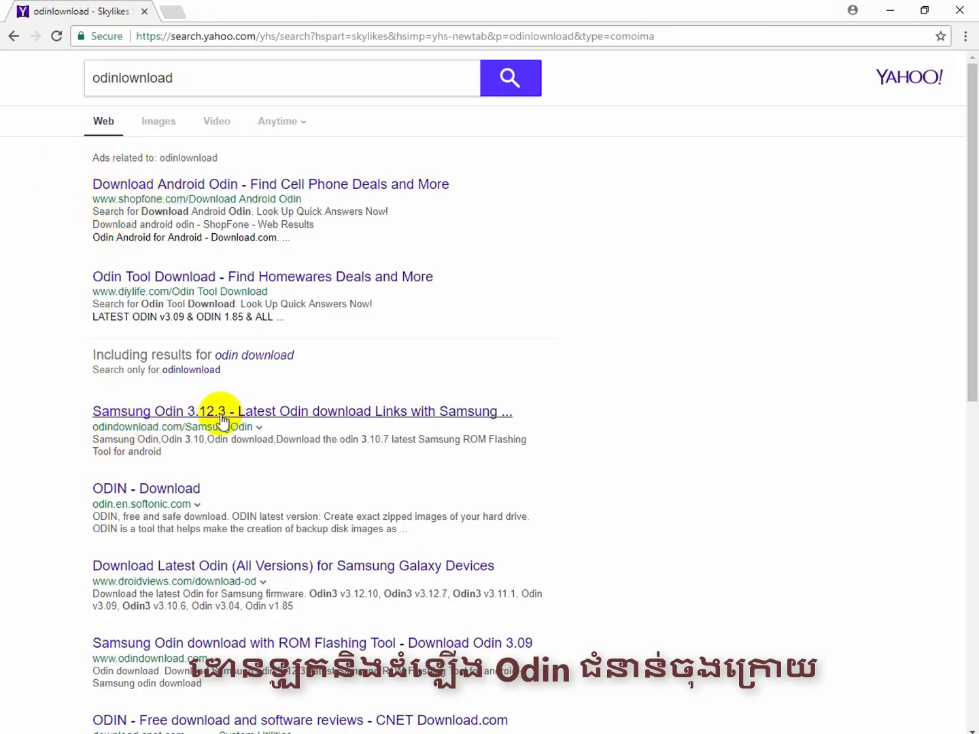
pyautogui.click(198, 413)
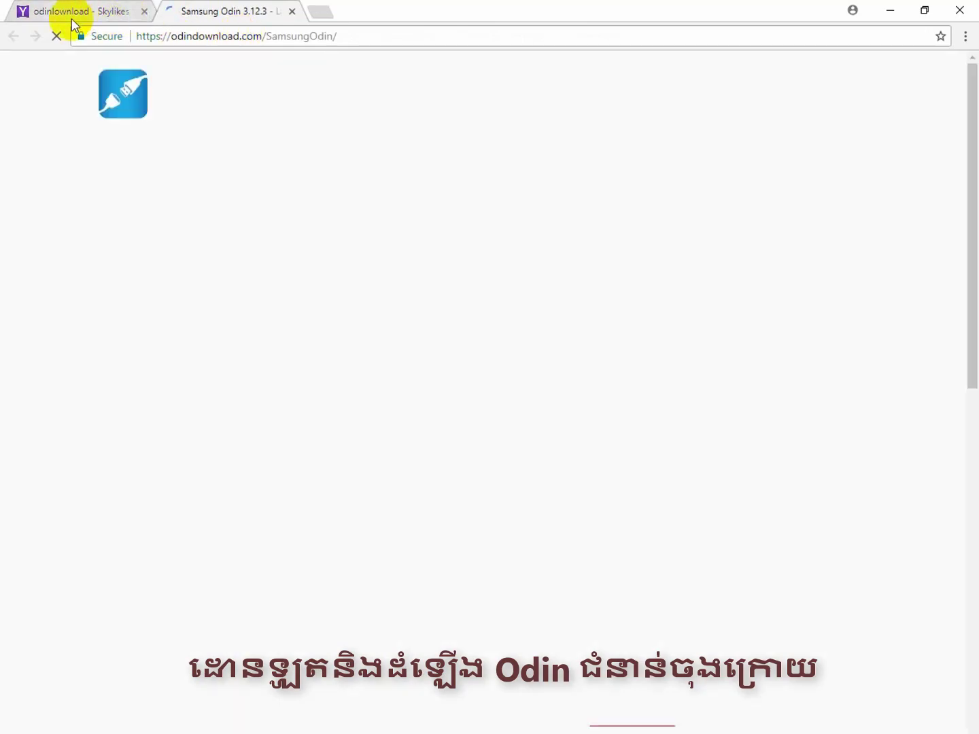
pyautogui.click(143, 11)
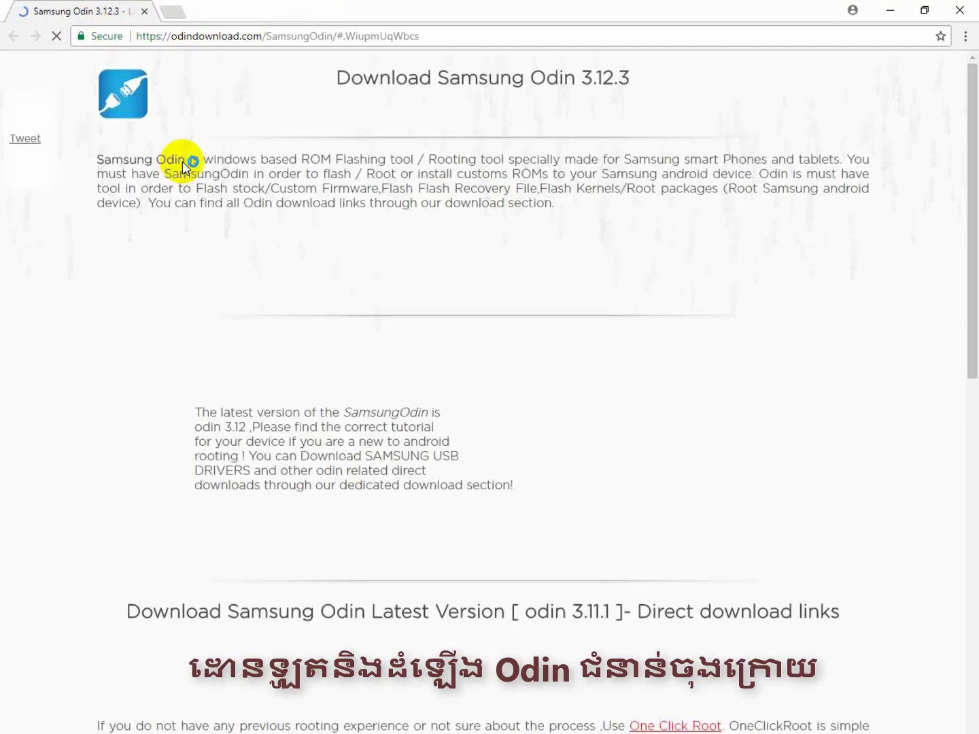
# - Open the download page for Odin 3.12.3, the latest updated version, and download Odin3_v3.12.3.zip
pyautogui.scroll(-3, 325, 331)
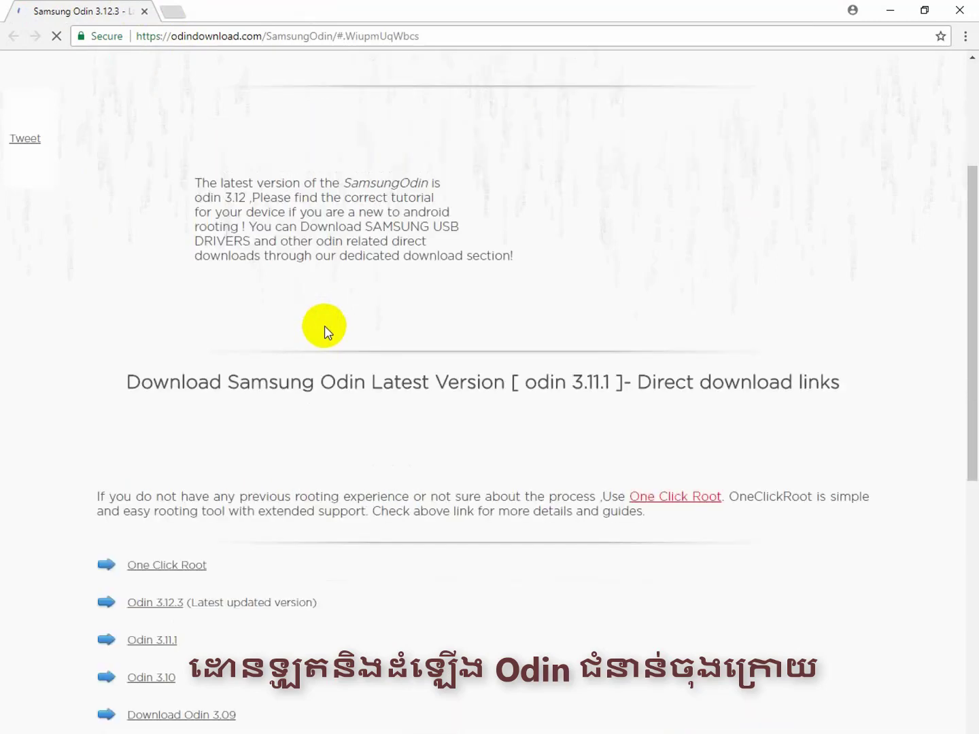
pyautogui.scroll(-2, 333, 328)
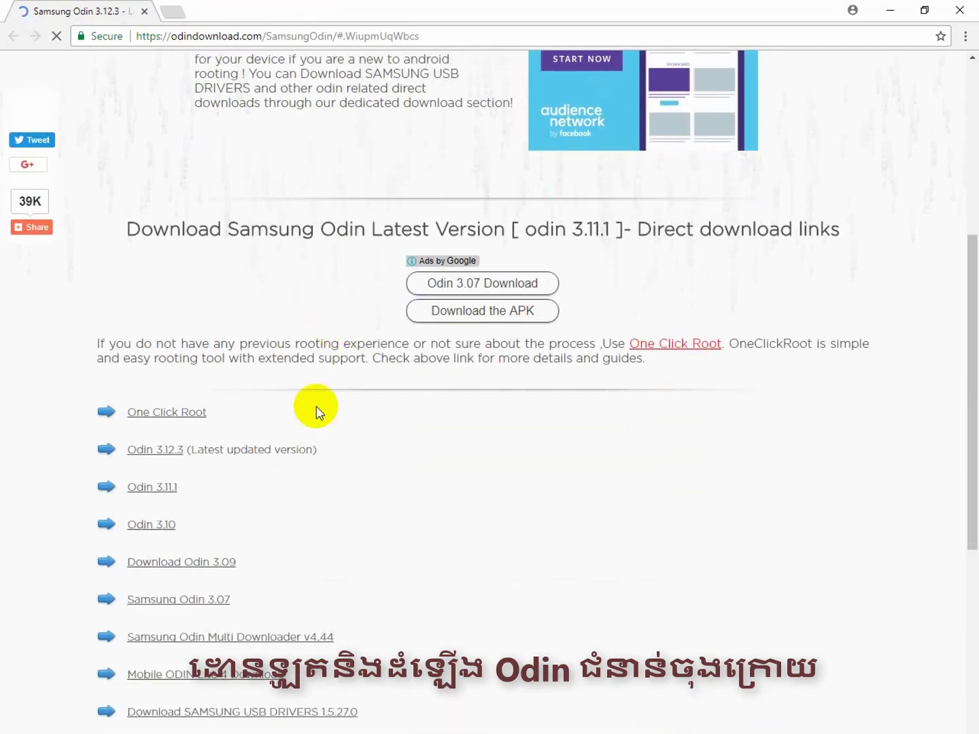
pyautogui.click(168, 452)
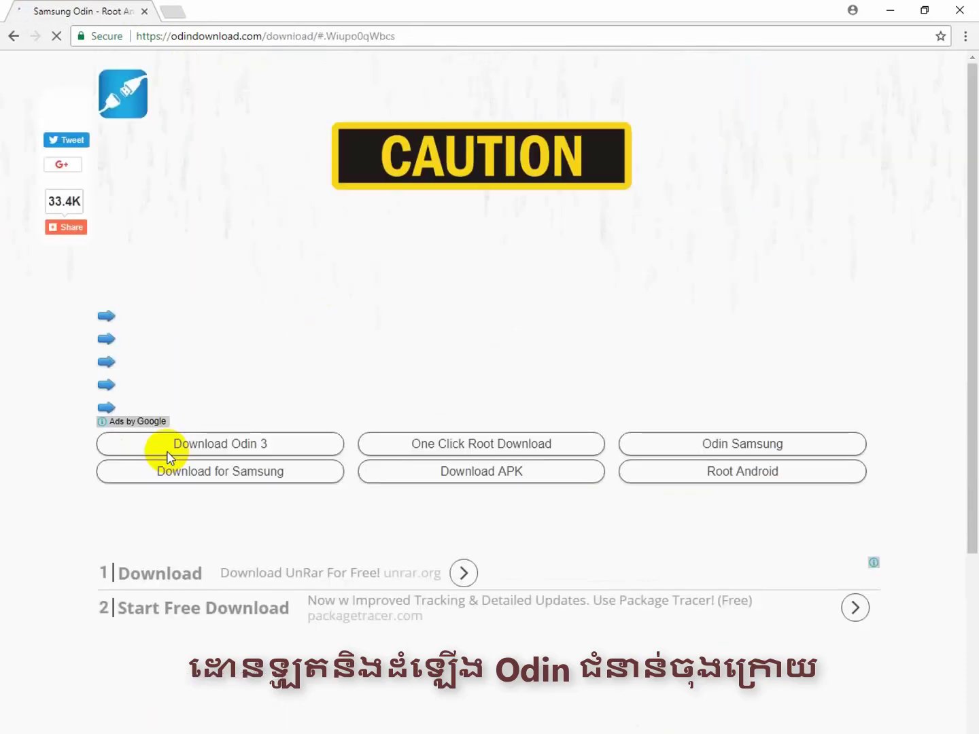
pyautogui.scroll(-2, 286, 340)
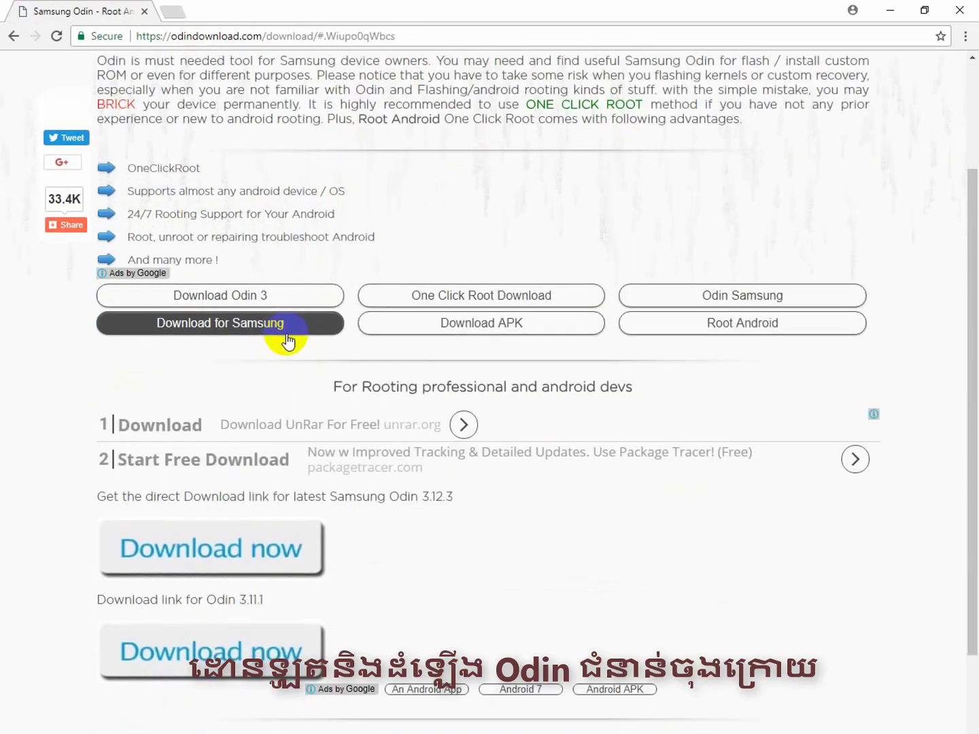
pyautogui.scroll(-2, 406, 312)
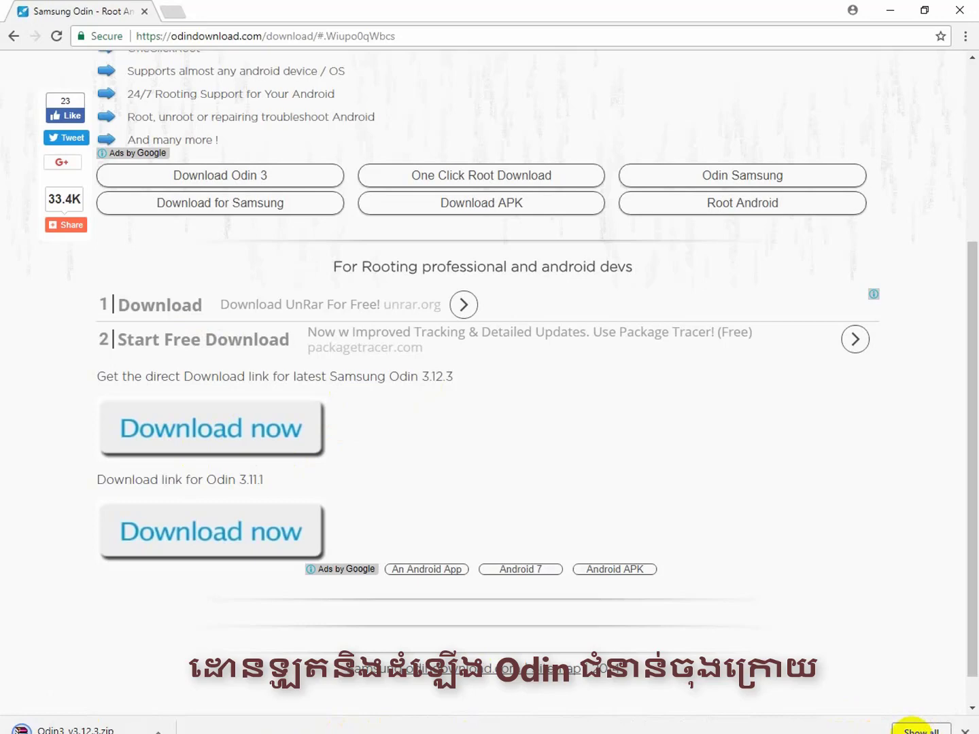
# - Remove the canceled J730GDXU1AQF6 firmware entry from the browser's download list and show Odin3_v3.12.3.zip in its folder
pyautogui.click(918, 729)
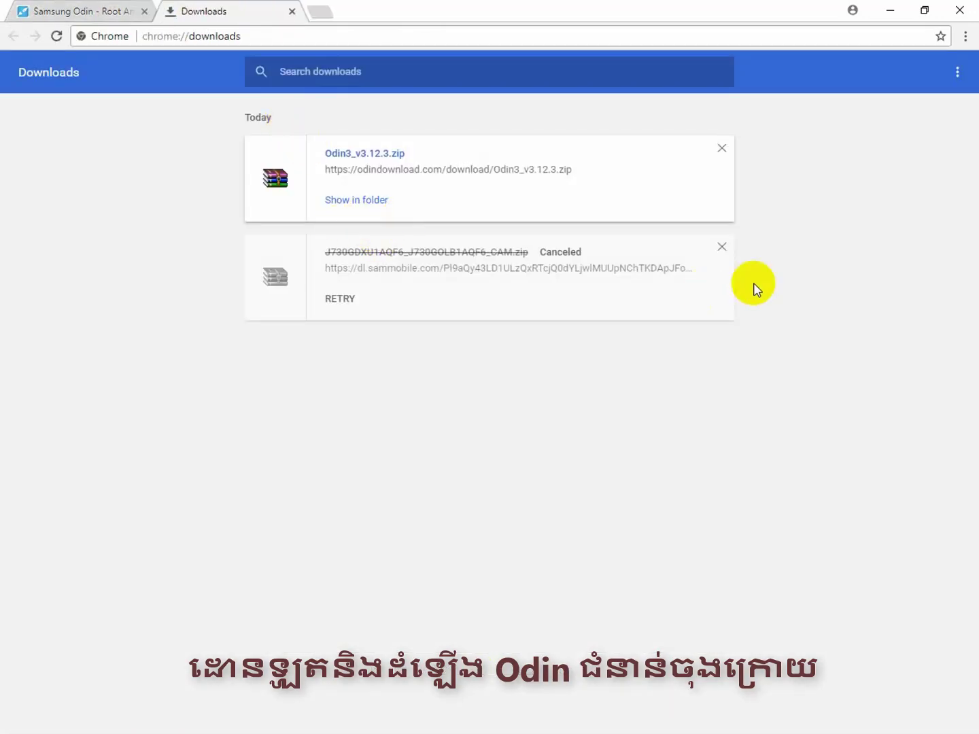
pyautogui.click(722, 246)
pyautogui.click(356, 199)
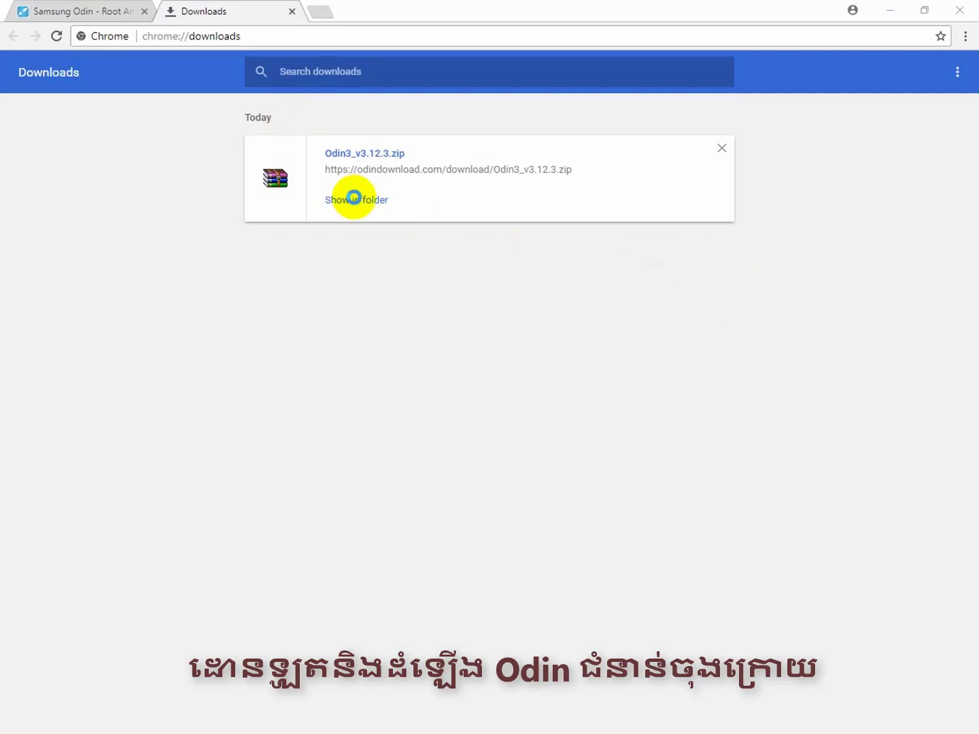
# - Move Odin3_v3.12.3.zip from the Downloads folder to an empty spot on the desktop and close the Downloads and browser windows
pyautogui.rightClick(199, 97)
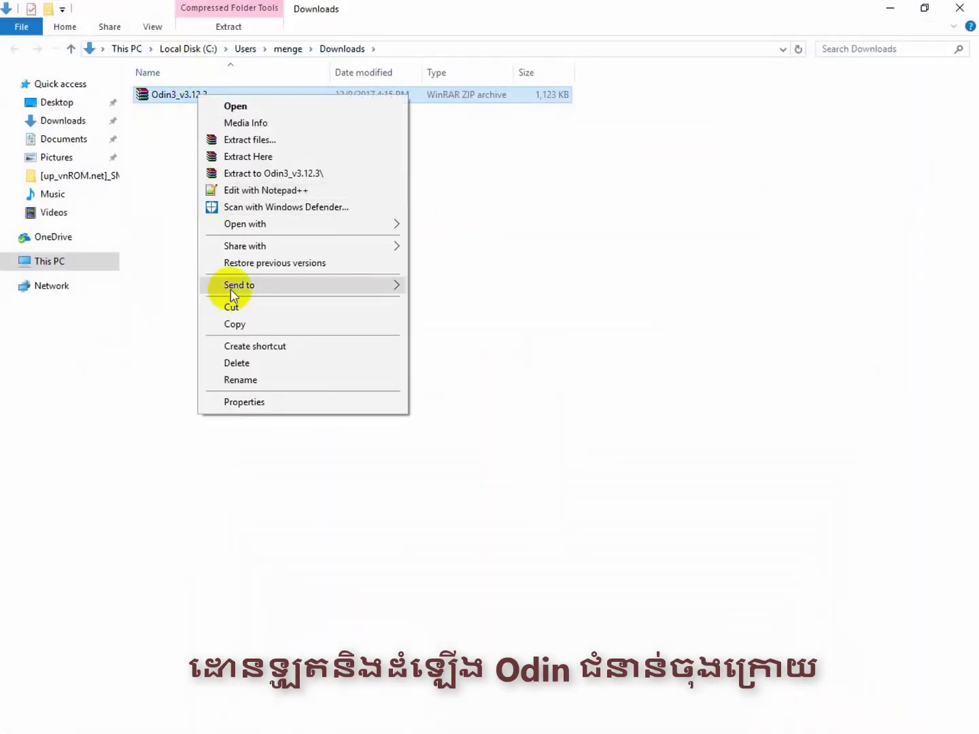
pyautogui.click(232, 308)
pyautogui.click(958, 9)
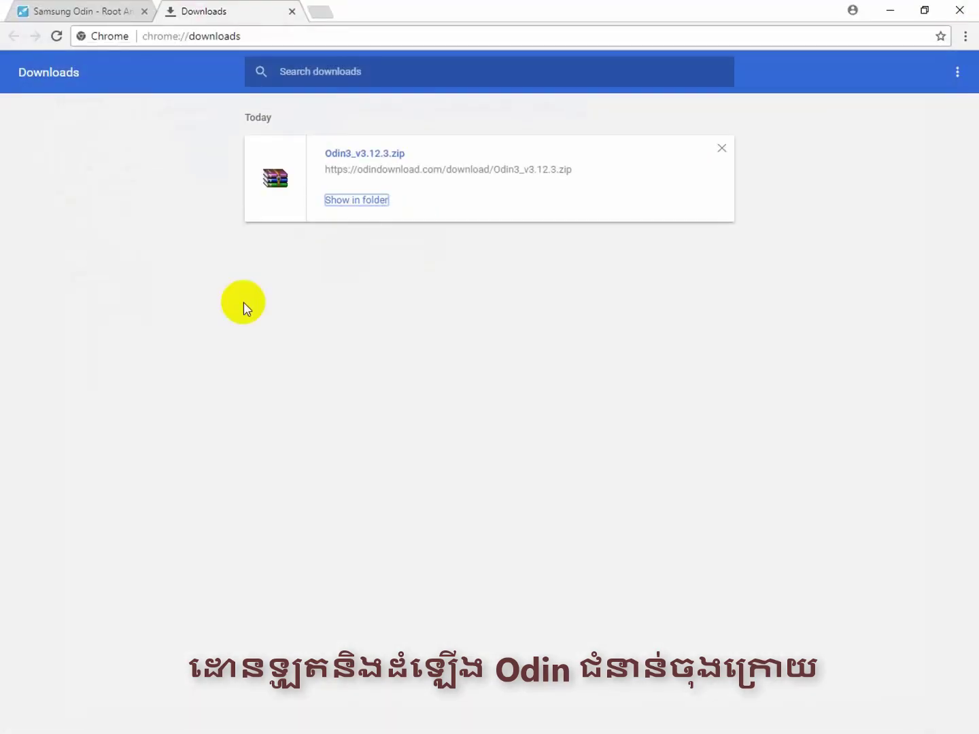
pyautogui.click(972, 6)
pyautogui.rightClick(288, 245)
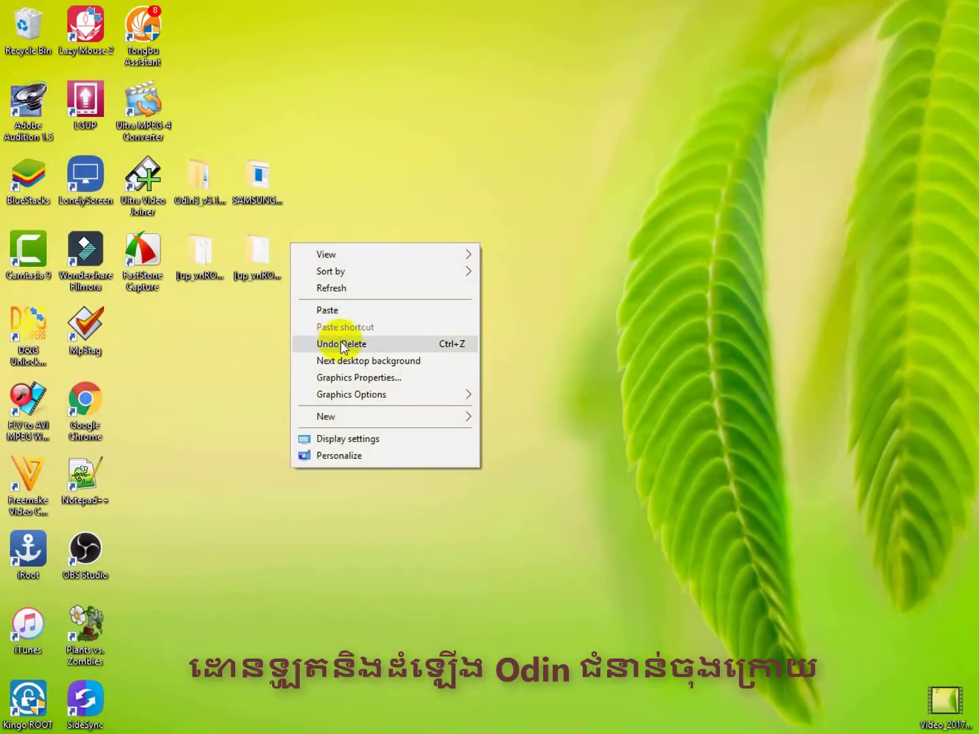
pyautogui.click(337, 311)
pyautogui.click(498, 310)
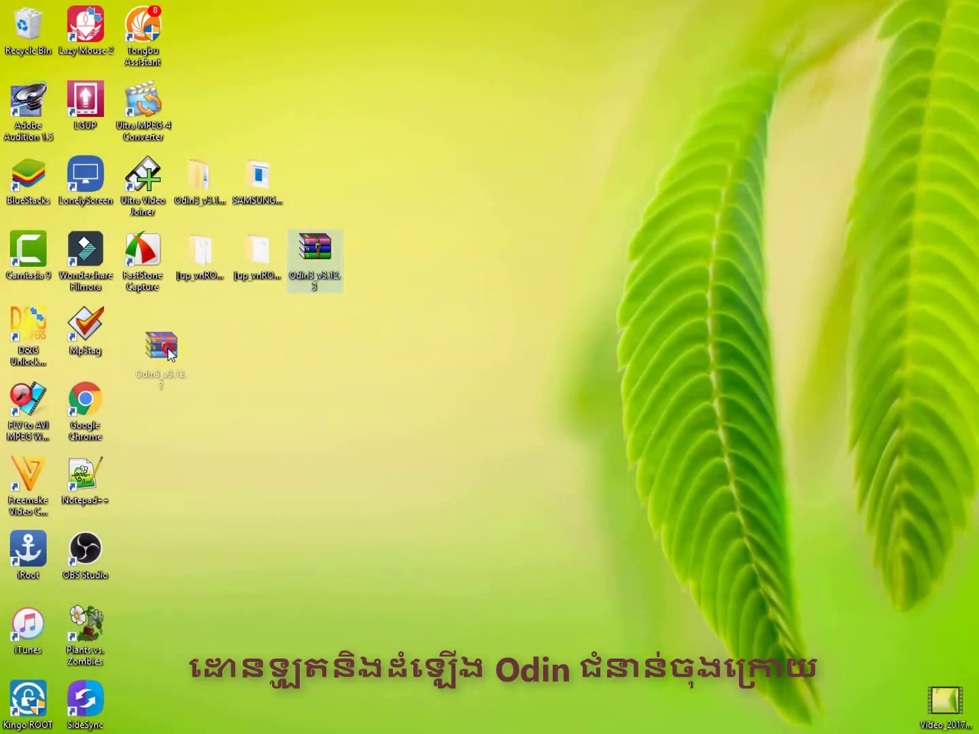
pyautogui.click(335, 357)
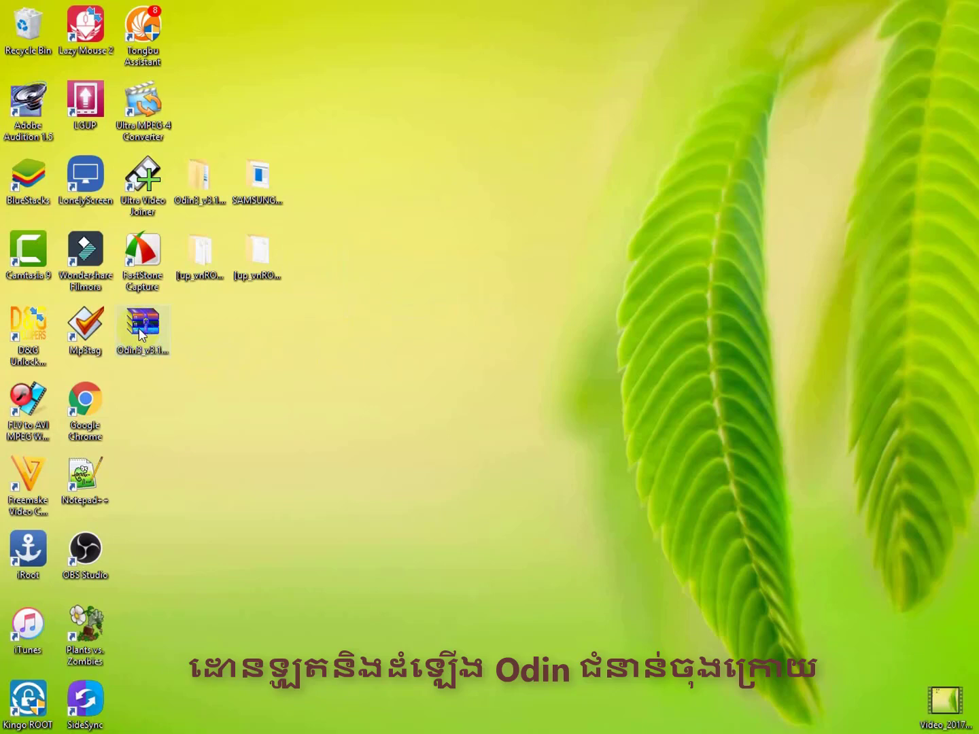
# - View the contents of the Odin3_v3.12.3 archive on the desktop, close it and refresh the desktop
pyautogui.doubleClick(140, 333)
pyautogui.moveTo(243, 333); pyautogui.dragTo(408, 146)
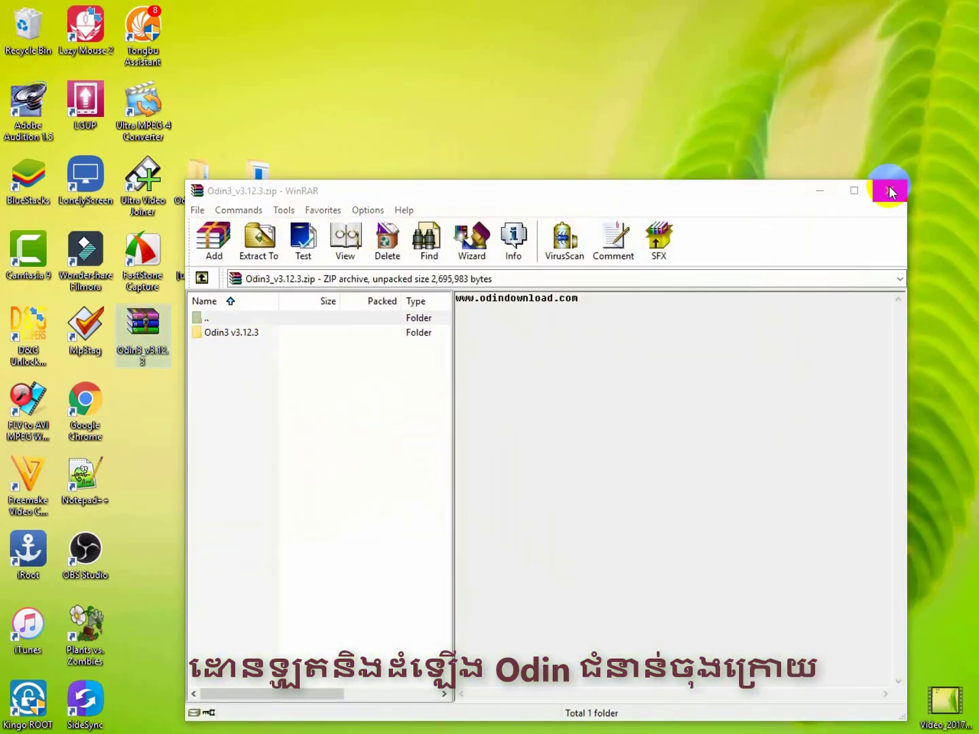
pyautogui.moveTo(516, 192); pyautogui.dragTo(576, 255)
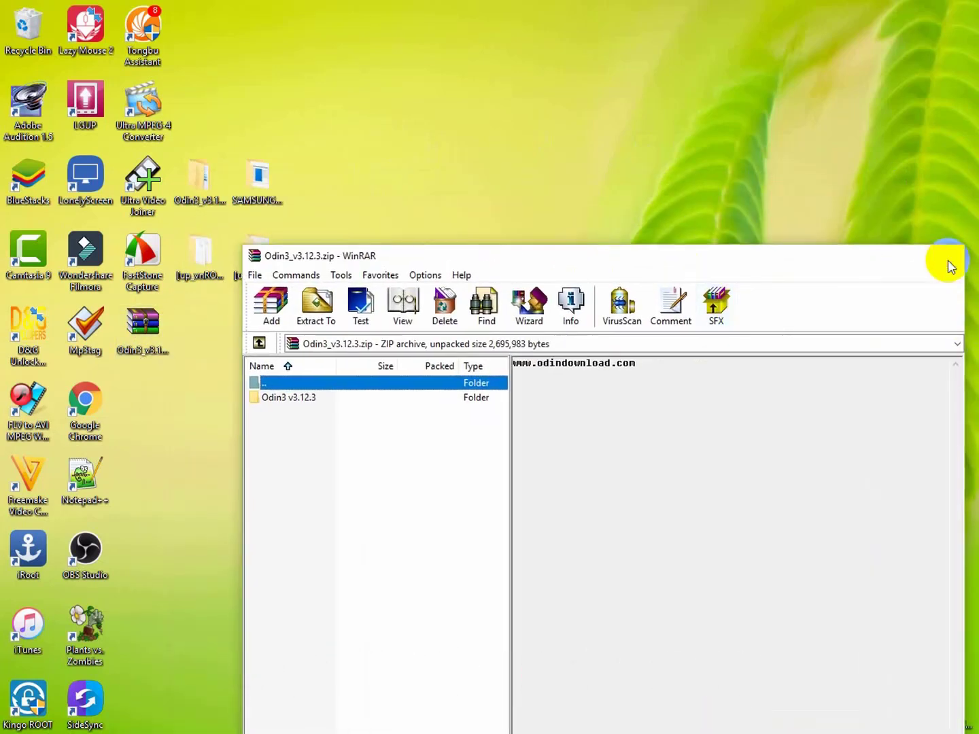
pyautogui.click(945, 257)
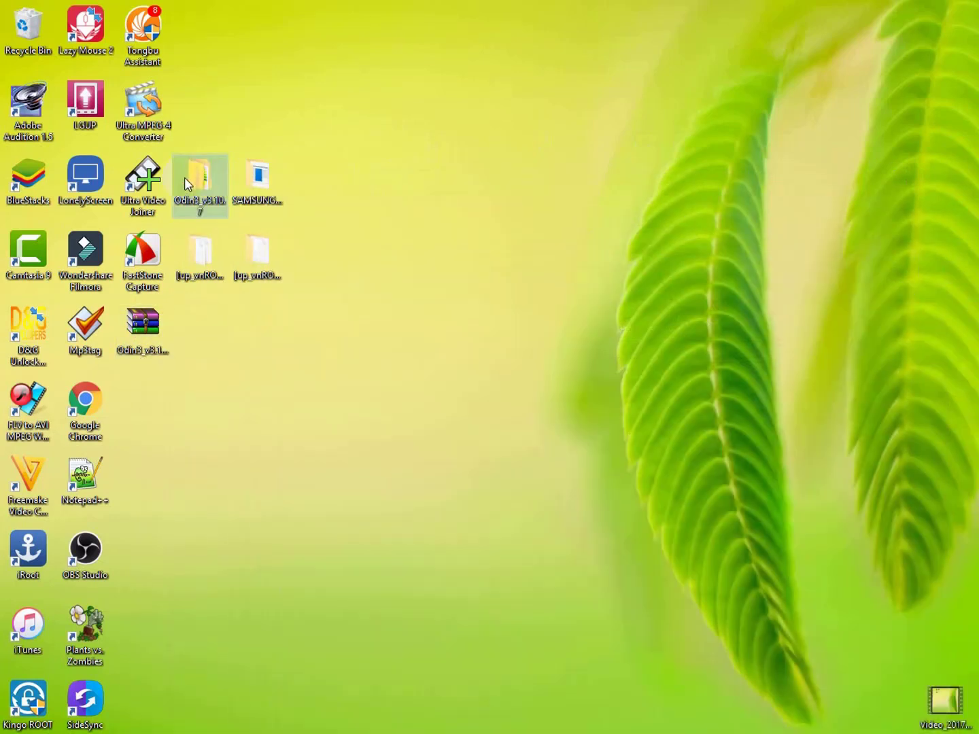
pyautogui.click(136, 325)
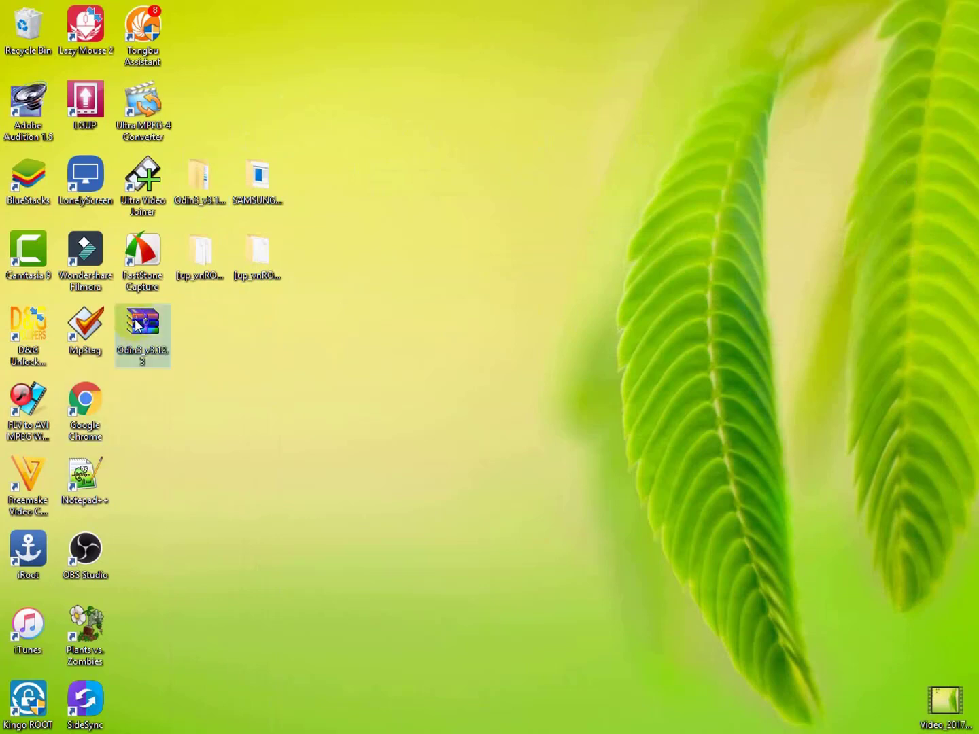
pyautogui.rightClick(243, 350)
pyautogui.click(304, 394)
# - Open the Odin3 v3.12.3 folder from the desktop archive and launch the Odin3 application
pyautogui.doubleClick(139, 338)
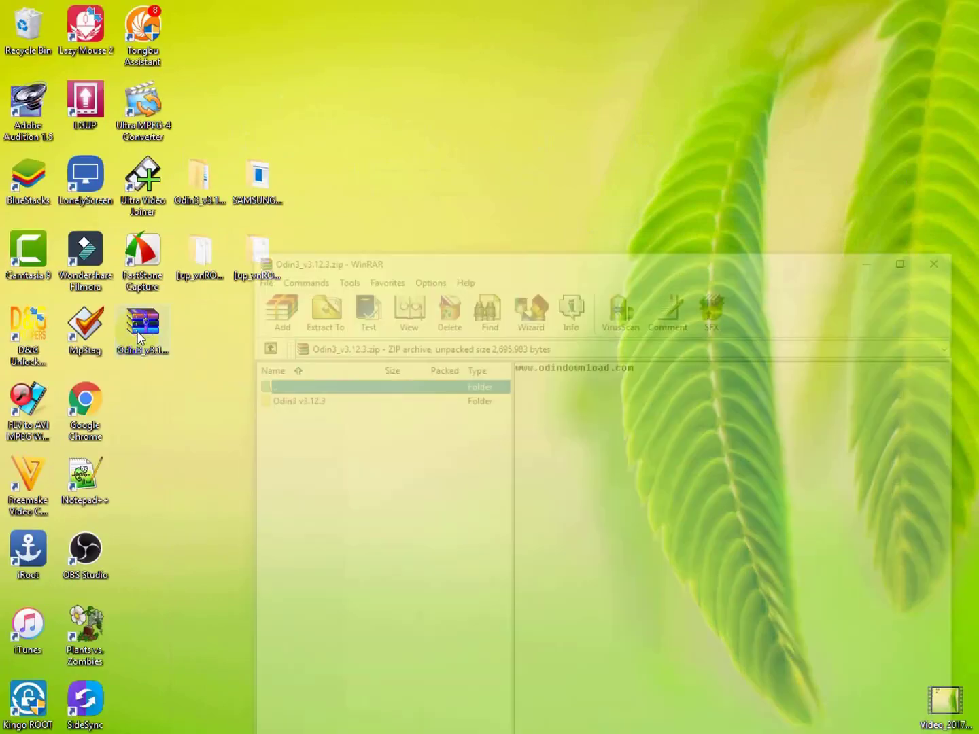
pyautogui.doubleClick(289, 399)
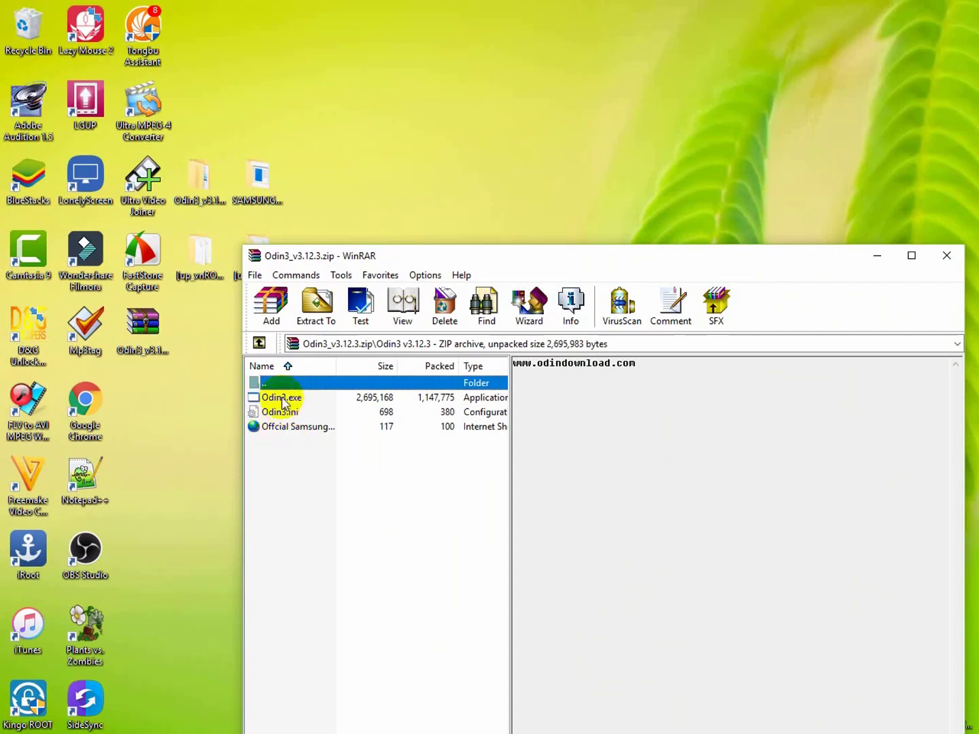
pyautogui.doubleClick(277, 397)
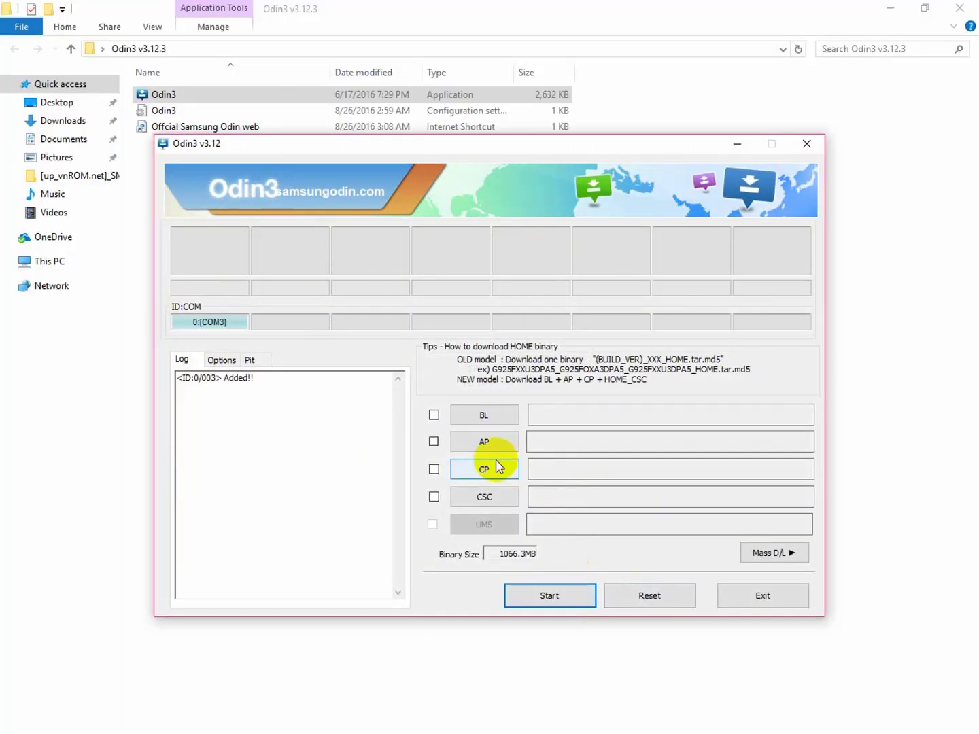
# - Load the BL_J730GDXU1AQF6 file from the desktop's [up_vnROM.net]_SM-J730G firmware folder as the BL binary
pyautogui.click(485, 413)
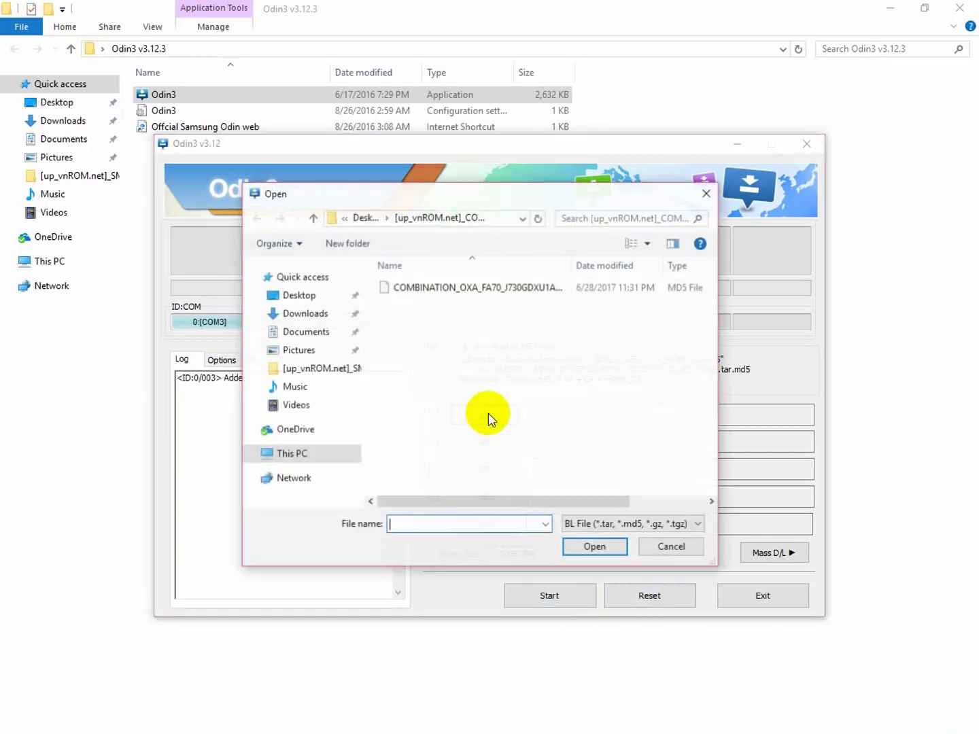
pyautogui.click(365, 217)
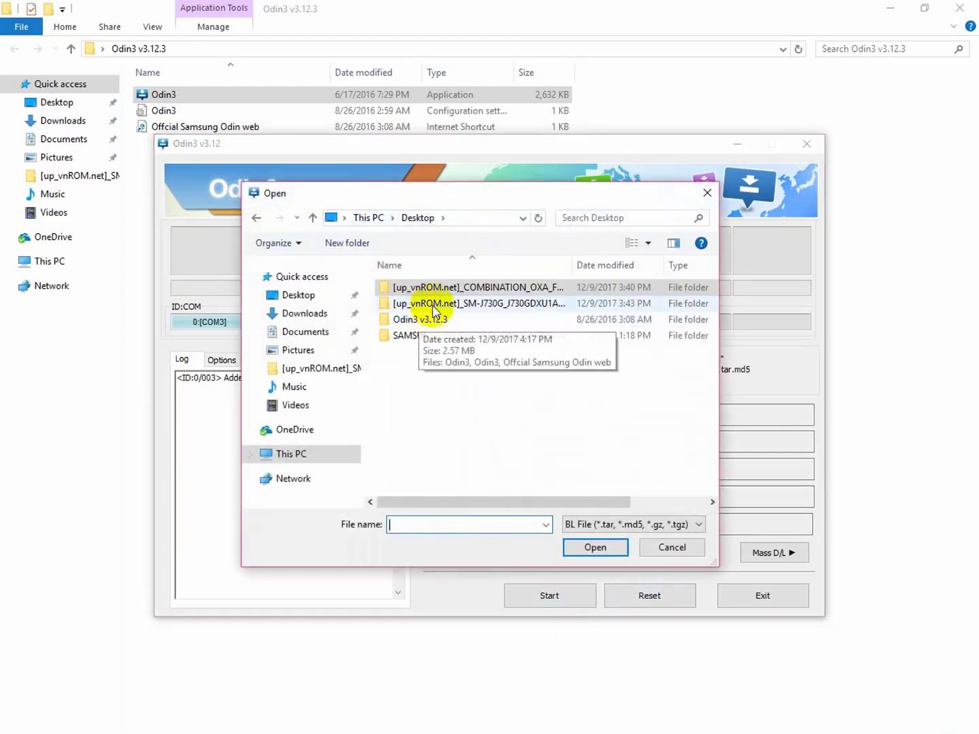
pyautogui.doubleClick(401, 304)
pyautogui.doubleClick(407, 303)
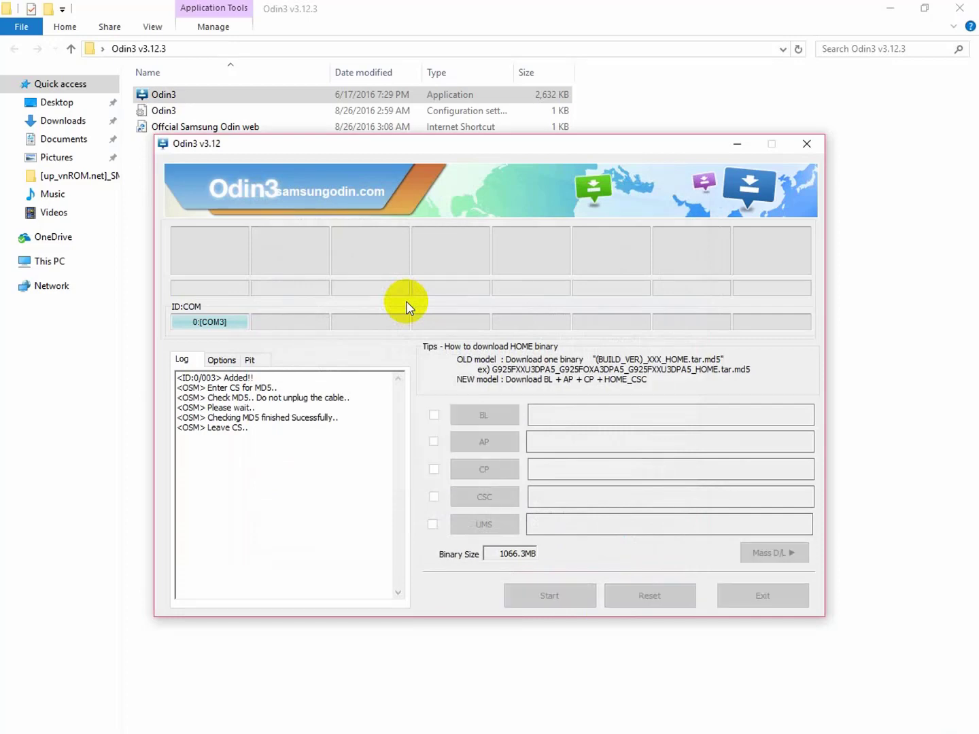
# - Load the AP_J730GDXU1AQF6 file as the AP binary and the HOME_CSC_OLB_J730GOLB1AQF6 file as the CSC binary
pyautogui.click(472, 440)
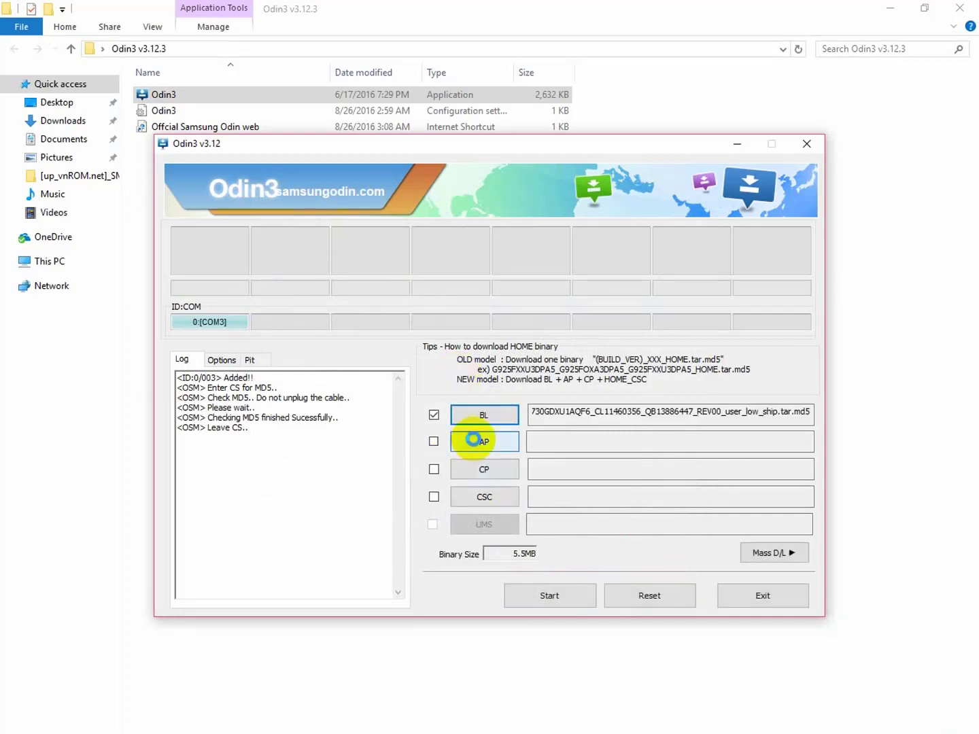
pyautogui.doubleClick(401, 291)
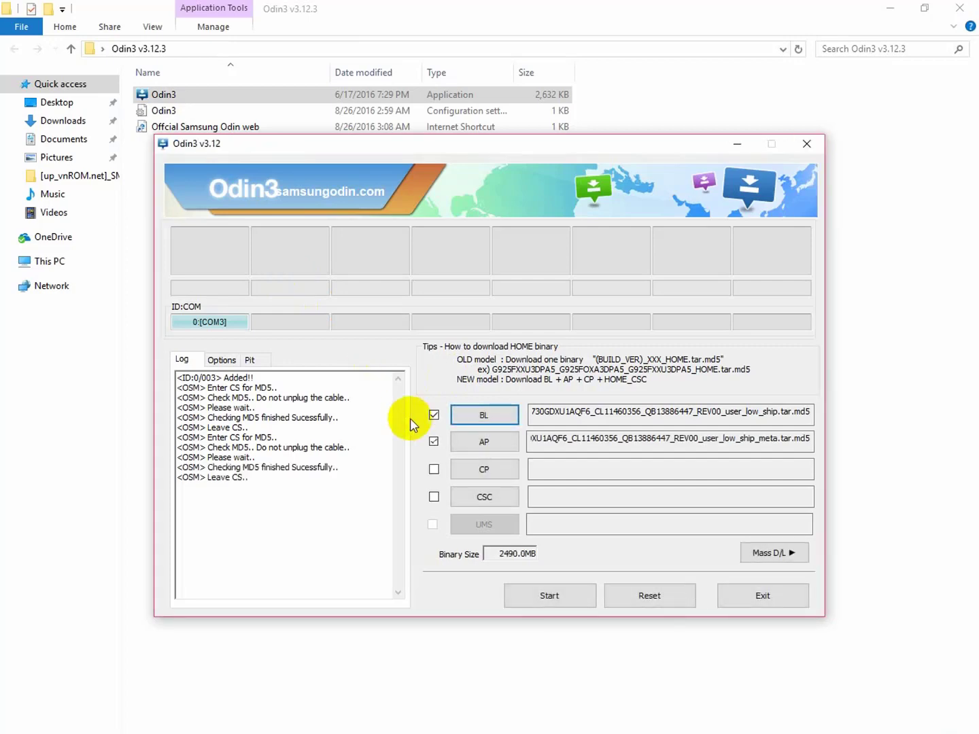
pyautogui.click(484, 498)
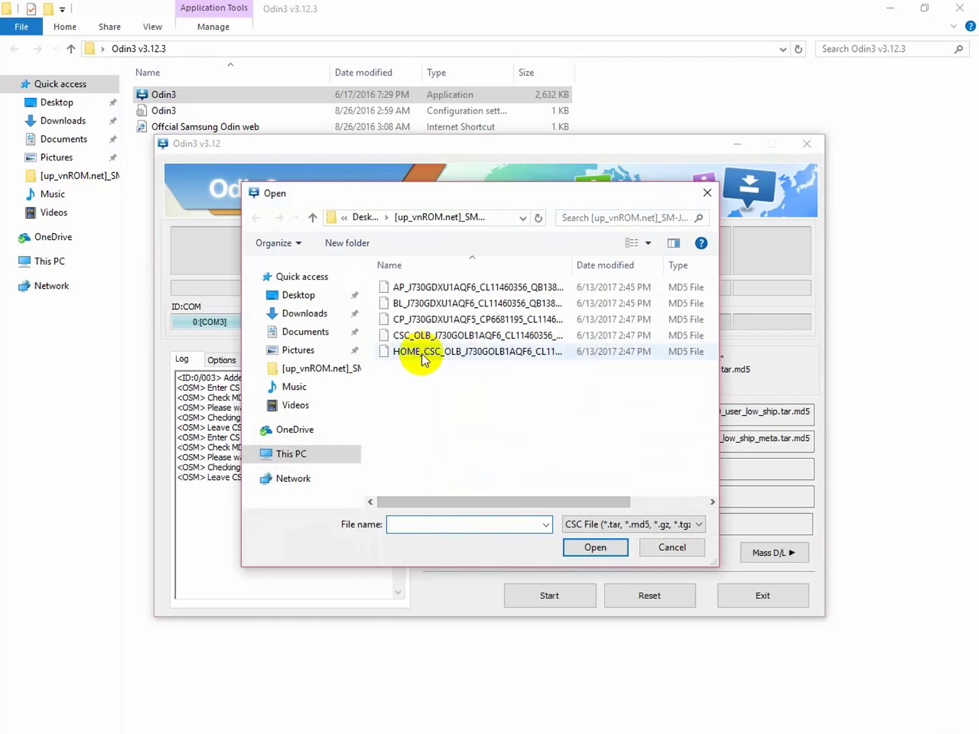
pyautogui.doubleClick(423, 356)
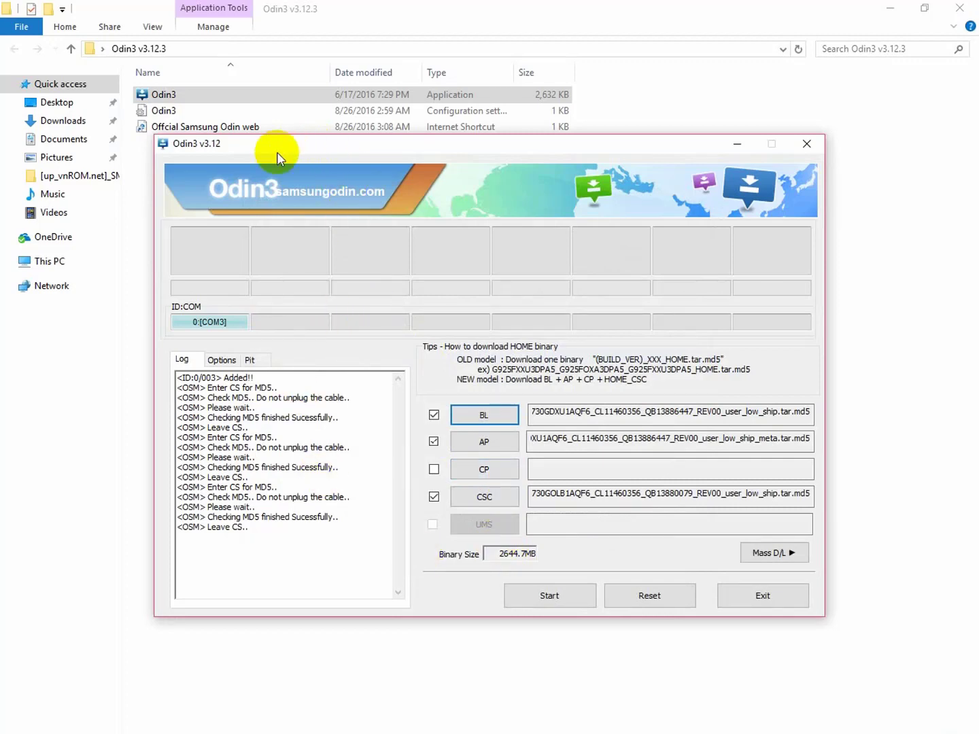
# - Start flashing the loaded BL, AP and CSC firmware to the connected phone and close the Odin3 v3.12.3 folder window
pyautogui.moveTo(278, 155); pyautogui.dragTo(151, 38)
pyautogui.click(425, 484)
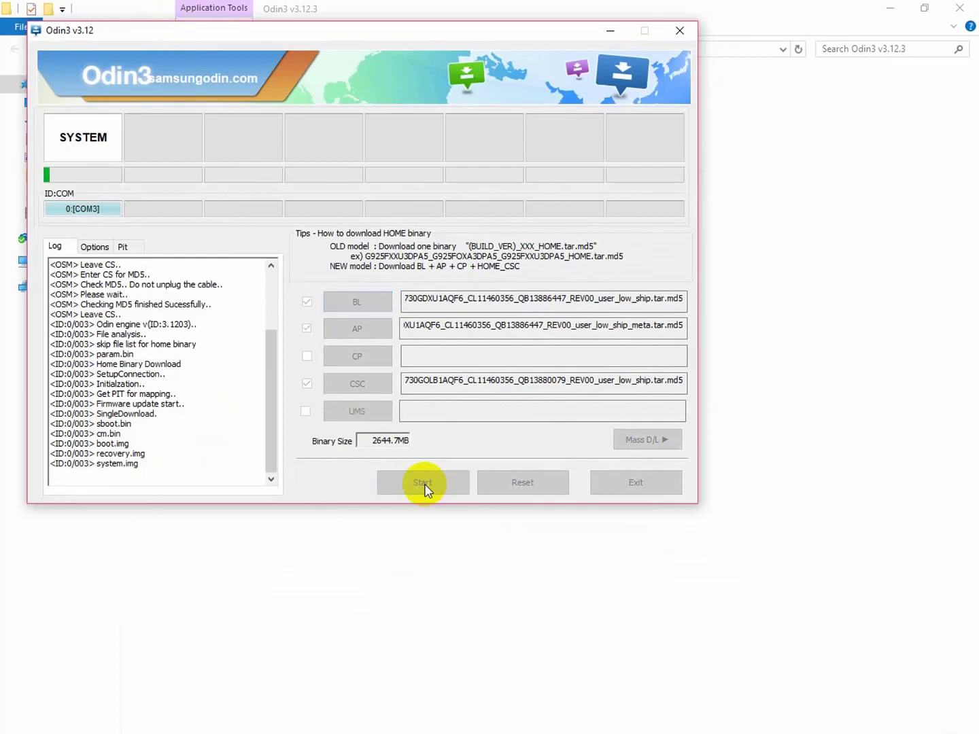
pyautogui.click(955, 8)
pyautogui.moveTo(294, 37); pyautogui.dragTo(298, 42)
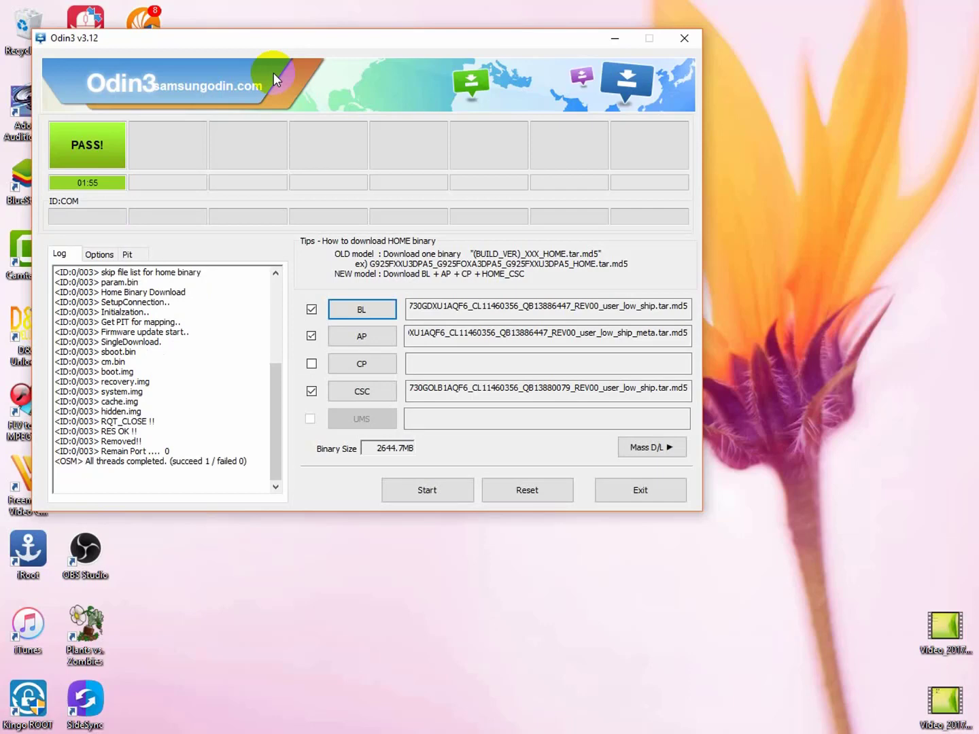
# - Close Odin3 after the flash and refresh the desktop
pyautogui.click(684, 39)
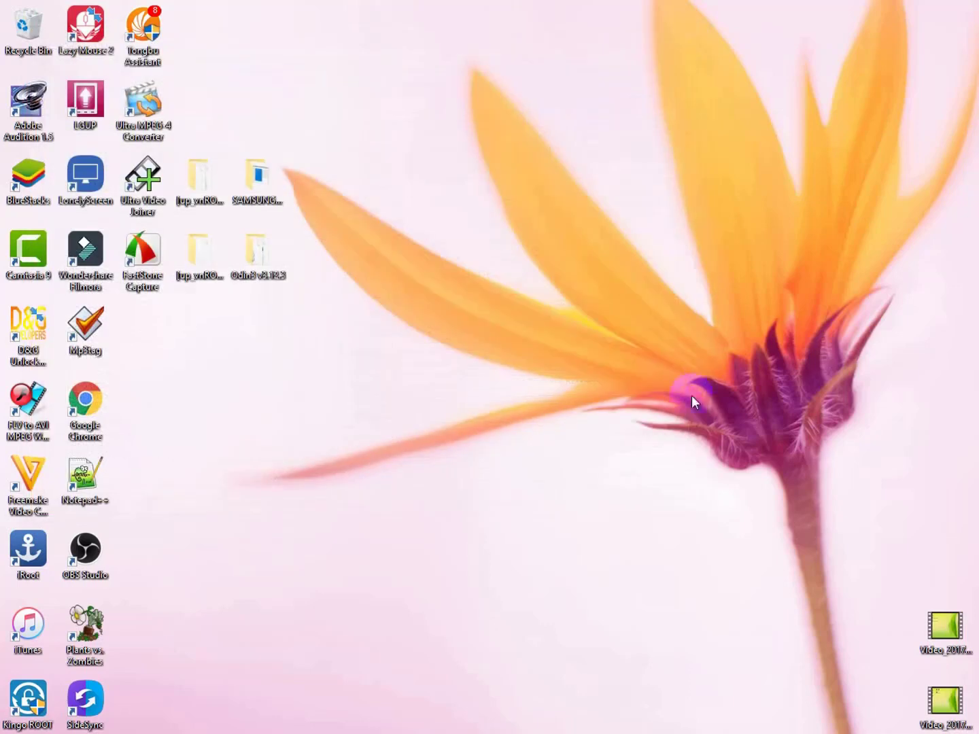
pyautogui.rightClick(559, 326)
pyautogui.click(579, 373)
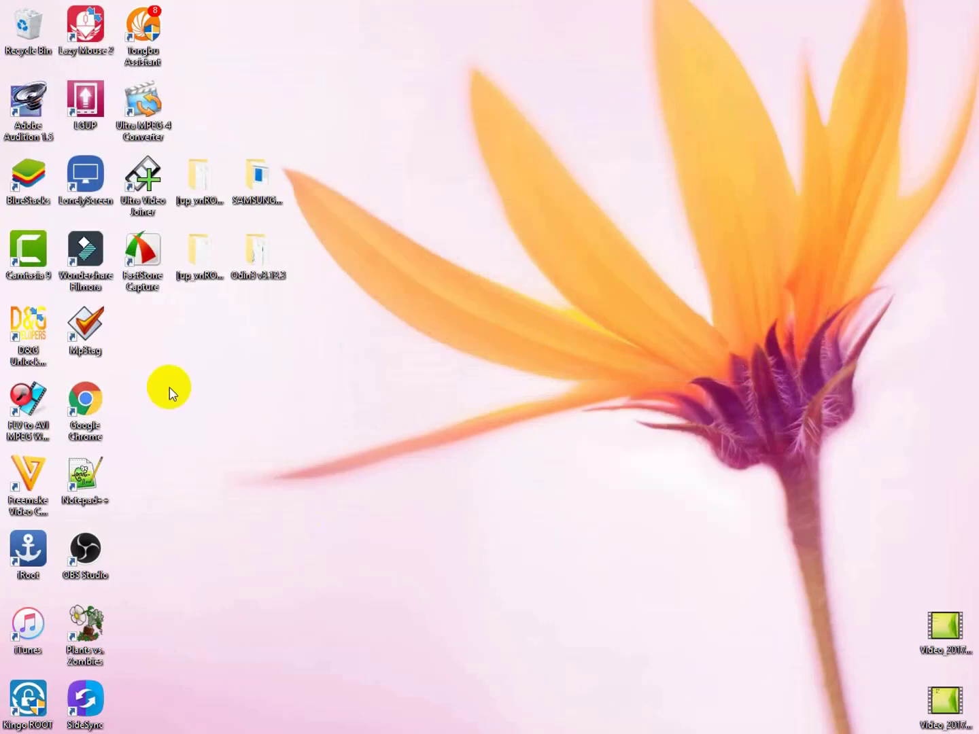